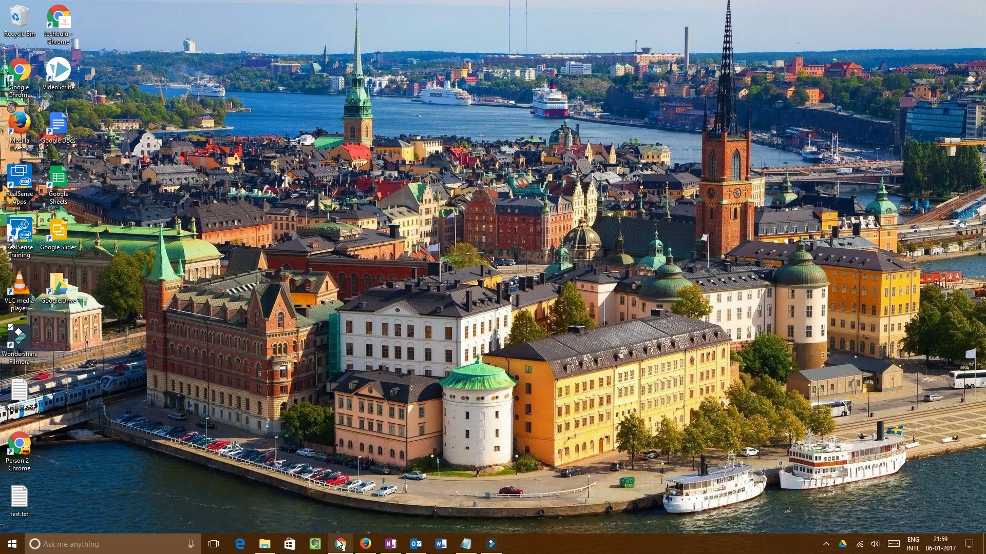
Switch to Chrome to view the TECH BULU channel's videos page and its subscribe option, and return to the desktop.
{"action": "left_click", "coordinate": [340, 544]}
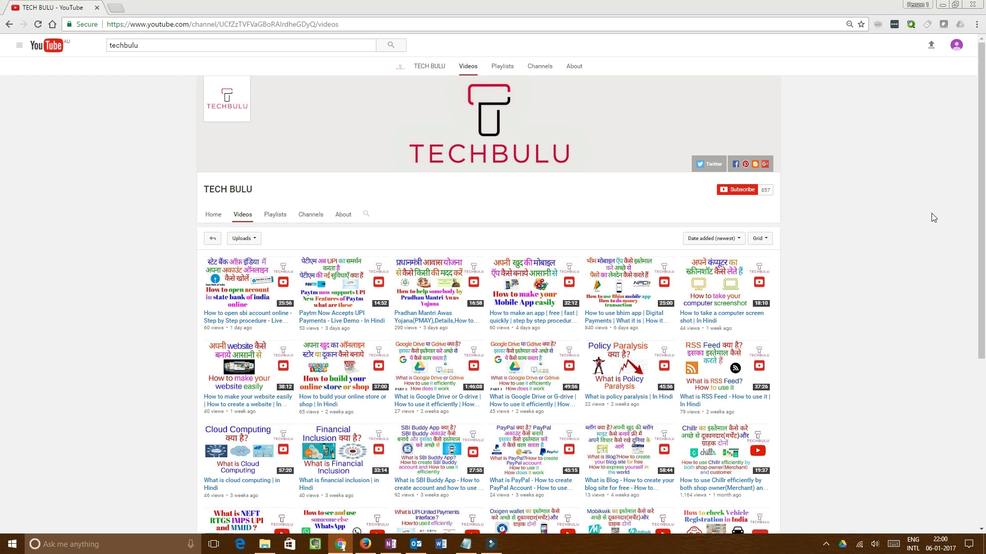
{"action": "left_click", "coordinate": [738, 192]}
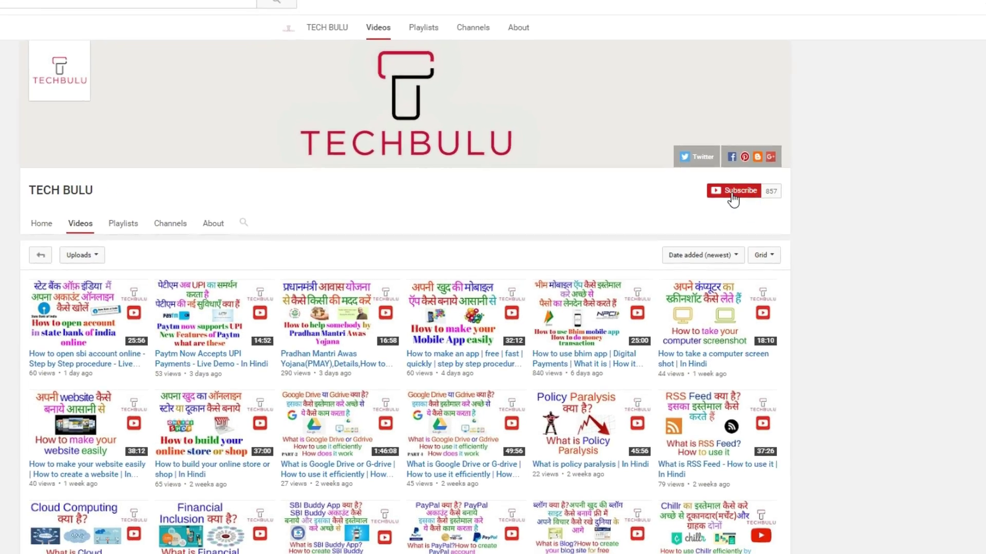
{"action": "left_click", "coordinate": [731, 214]}
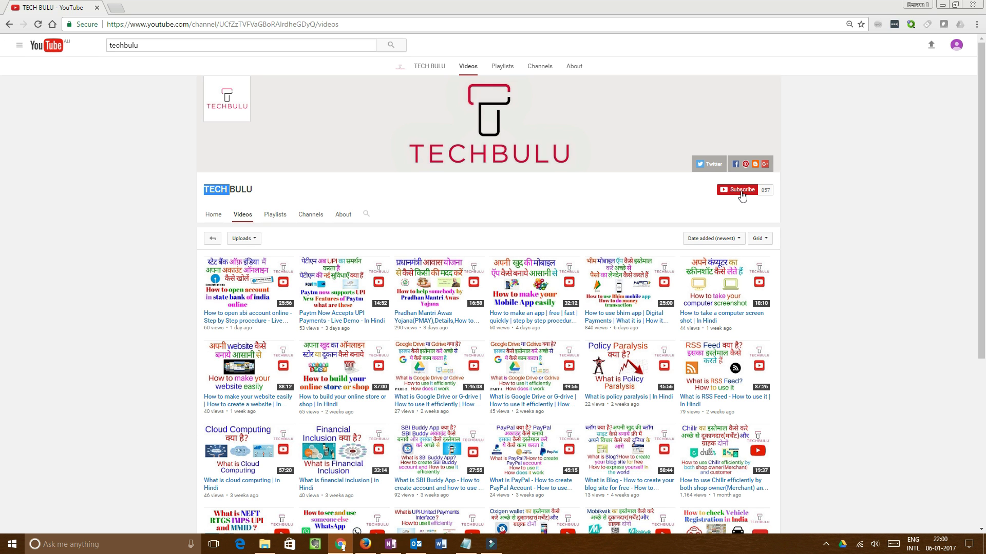
{"action": "left_click", "coordinate": [887, 193]}
{"action": "left_click", "coordinate": [883, 189]}
{"action": "key", "text": "super+d"}
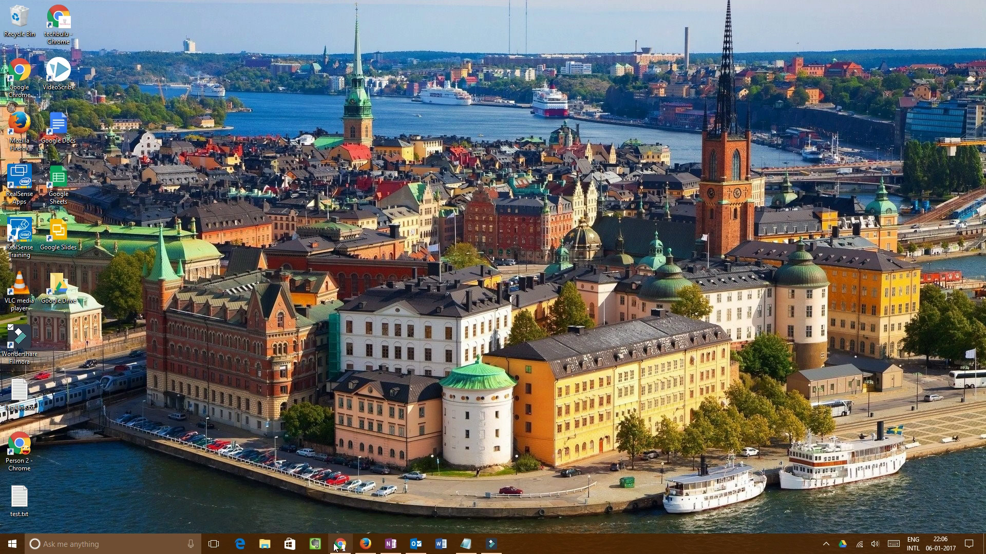
{"action": "left_click", "coordinate": [365, 545]}
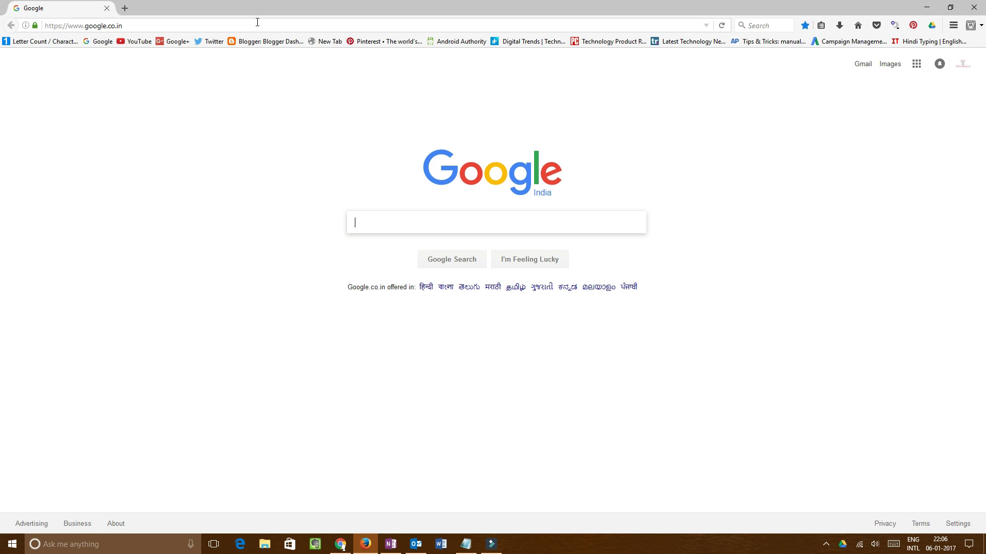
{"action": "left_click", "coordinate": [255, 22]}
{"action": "left_click", "coordinate": [388, 221]}
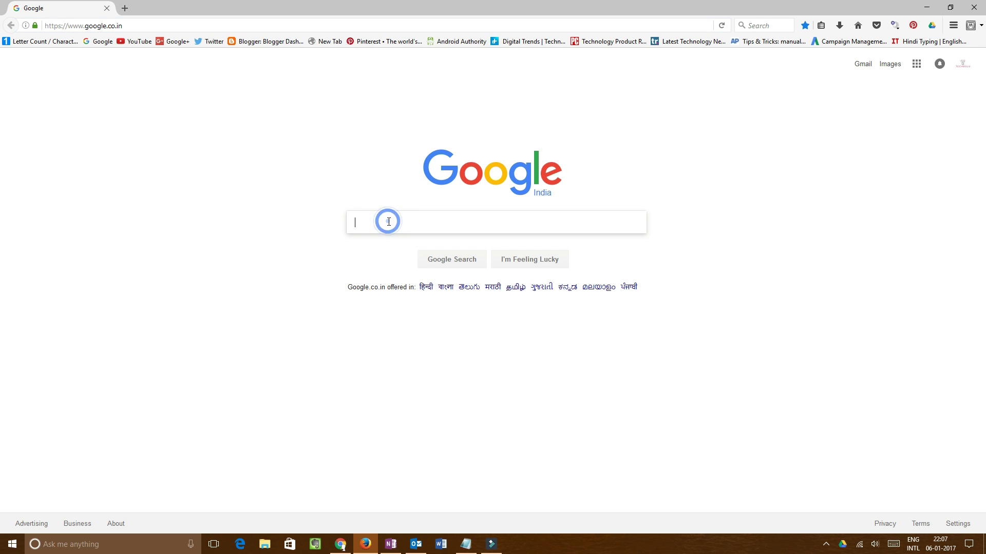
{"action": "type", "text": "http://pgportal.gov.in/"}
{"action": "key", "text": "Return"}
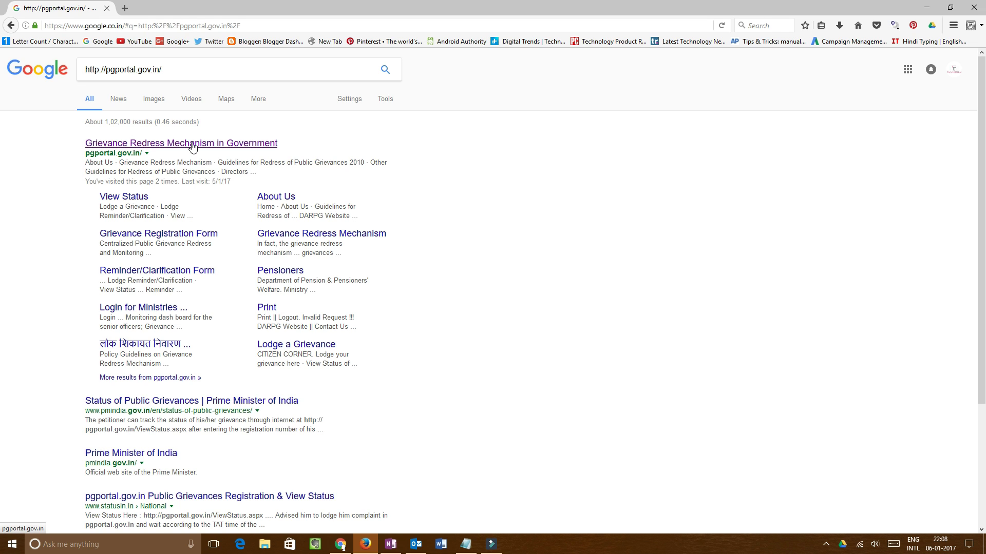
{"action": "left_click", "coordinate": [204, 144]}
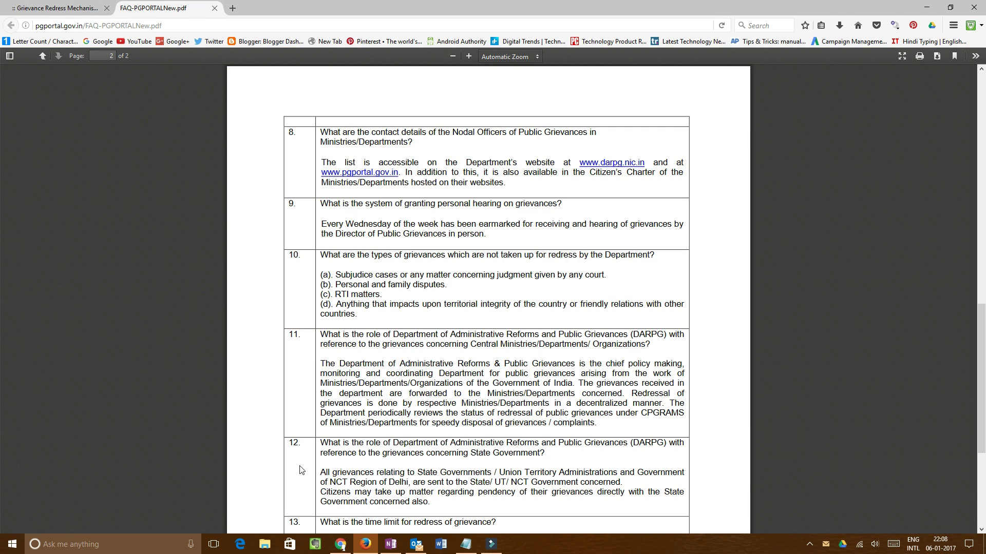
Open the portal's Key FAQ Points document and read question 10 on the types of grievances not taken up.
{"action": "left_click", "coordinate": [57, 8]}
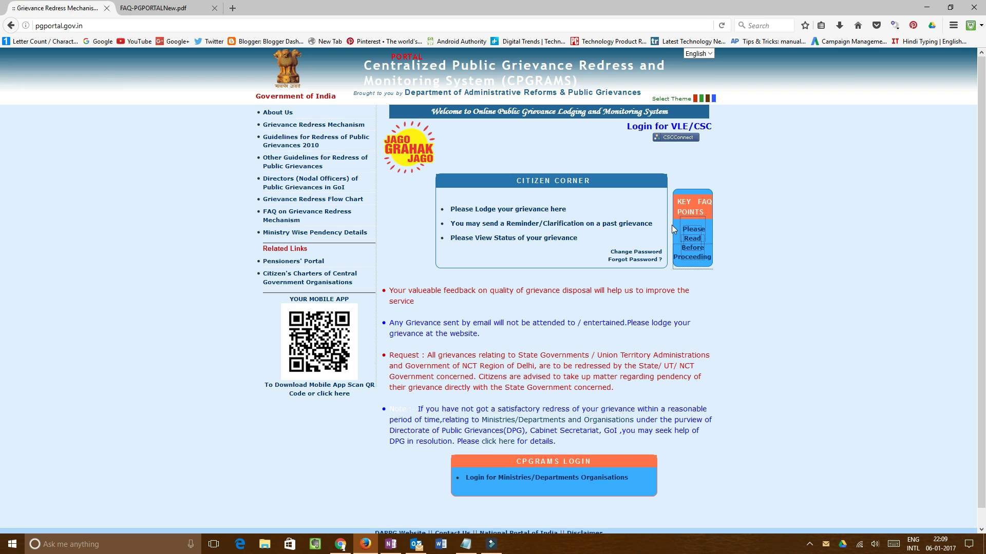
{"action": "left_click", "coordinate": [696, 238]}
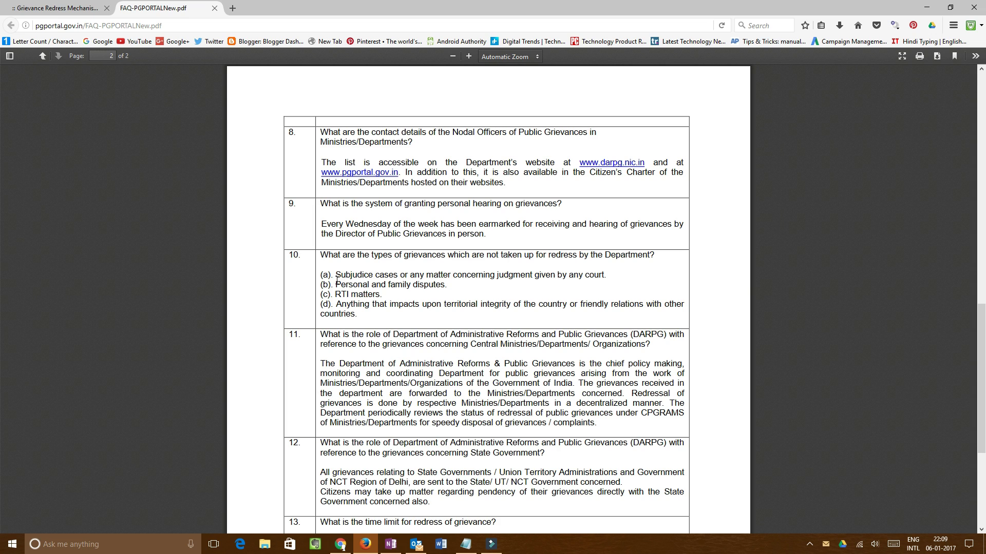
{"action": "left_click_drag", "start_coordinate": [335, 285], "coordinate": [432, 285]}
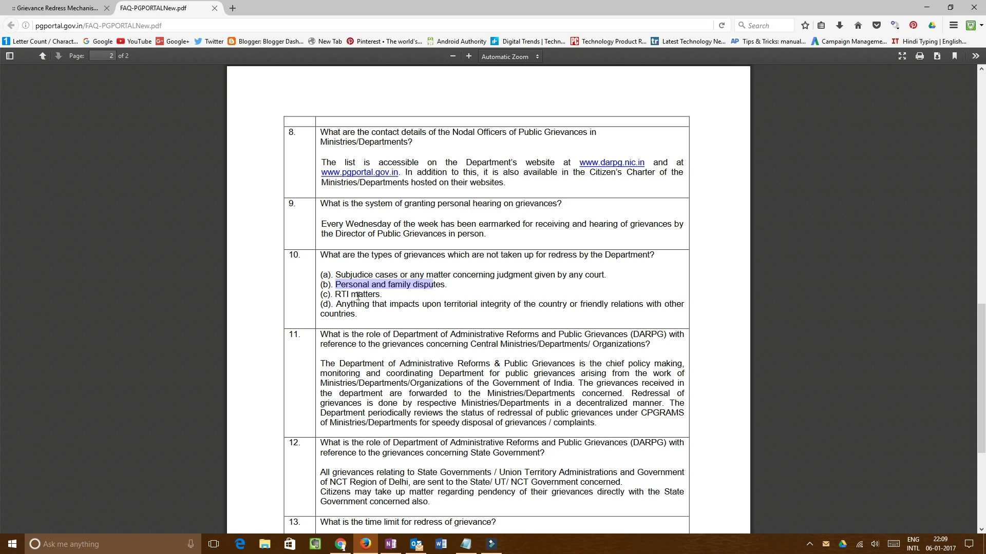
{"action": "left_click_drag", "start_coordinate": [336, 294], "coordinate": [374, 295]}
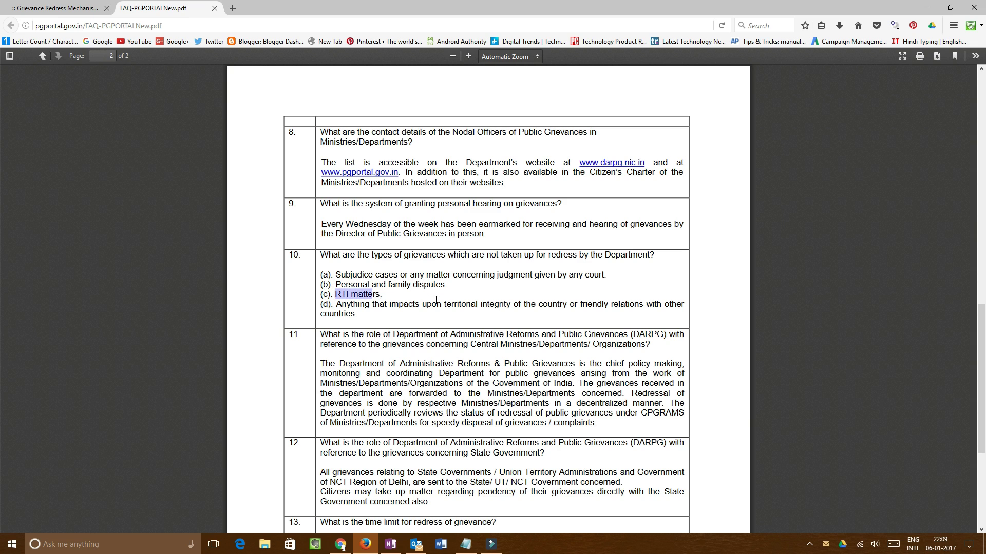
{"action": "left_click_drag", "start_coordinate": [426, 304], "coordinate": [462, 302]}
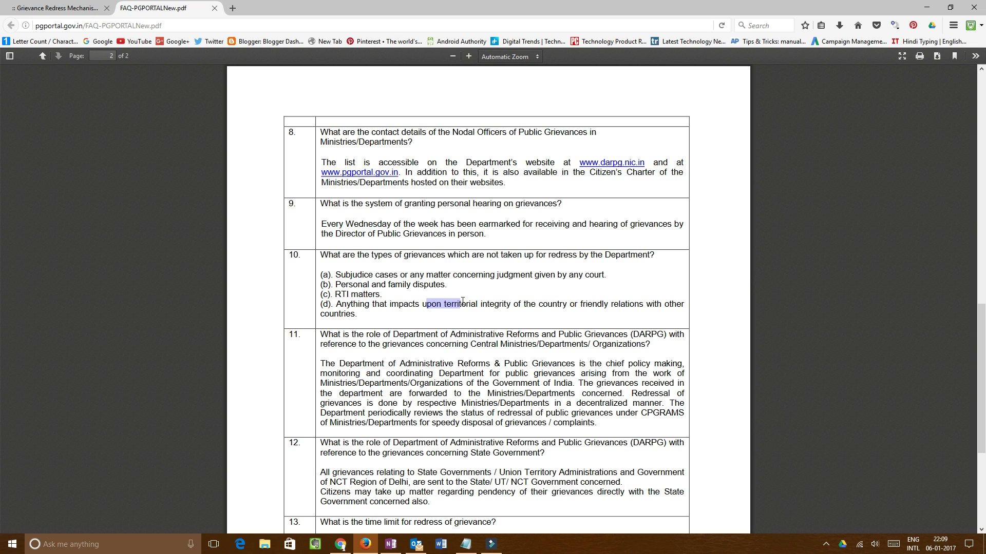
Return to the grievance portal's home page, start lodging a grievance and choose Pension Grievance.
{"action": "left_click", "coordinate": [81, 6]}
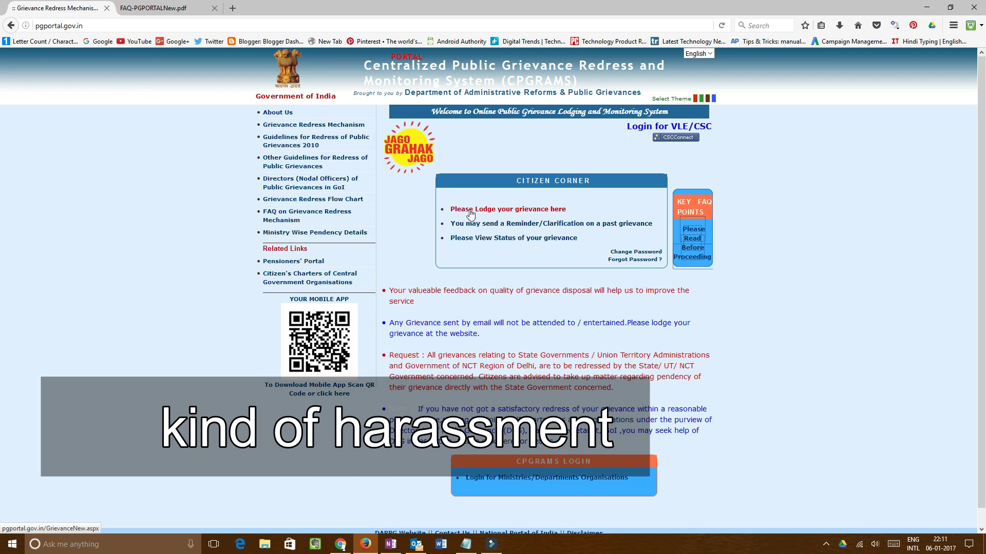
{"action": "left_click", "coordinate": [504, 215]}
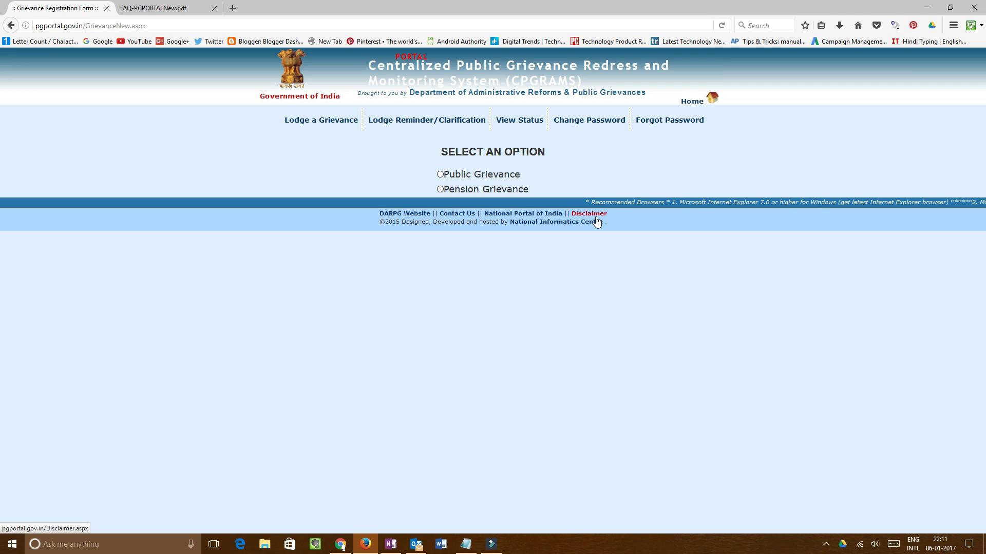
{"action": "left_click", "coordinate": [442, 190]}
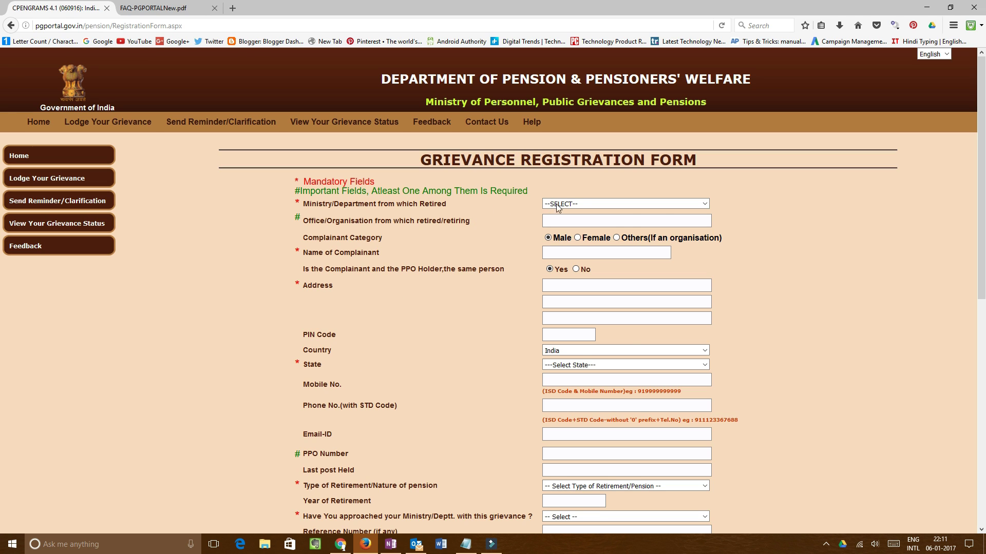
Examine the retirement ministry list and the office and complainant name fields of the pension grievance form.
{"action": "left_click", "coordinate": [577, 203]}
{"action": "scroll", "coordinate": [595, 326], "scroll_direction": "down", "scroll_amount": 20}
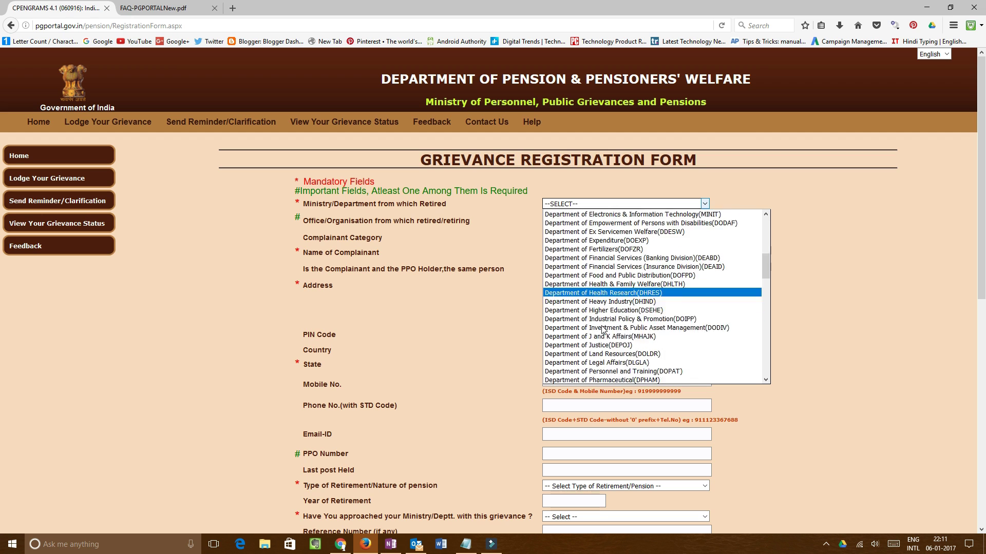
{"action": "left_click", "coordinate": [828, 258]}
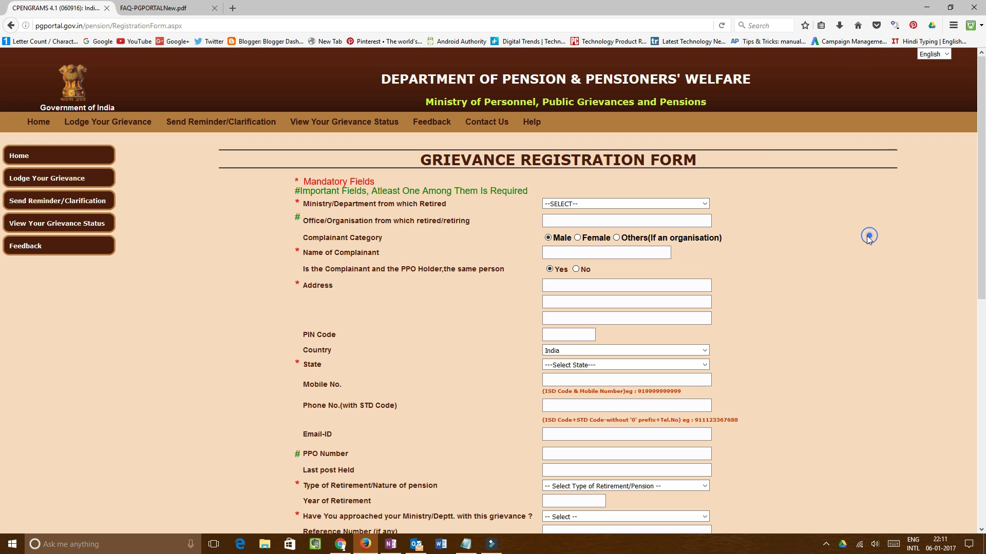
{"action": "left_click", "coordinate": [565, 221]}
{"action": "left_click", "coordinate": [557, 252]}
Review the remaining mandatory fields and the grievance description box of the pension grievance form.
{"action": "scroll", "coordinate": [472, 308], "scroll_direction": "down", "scroll_amount": 2}
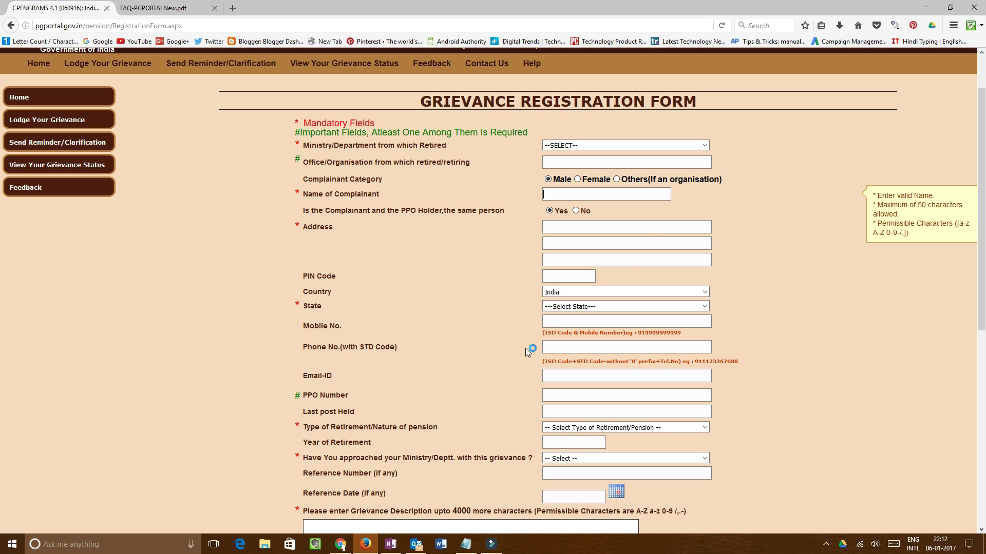
{"action": "scroll", "coordinate": [505, 352], "scroll_direction": "down", "scroll_amount": 5}
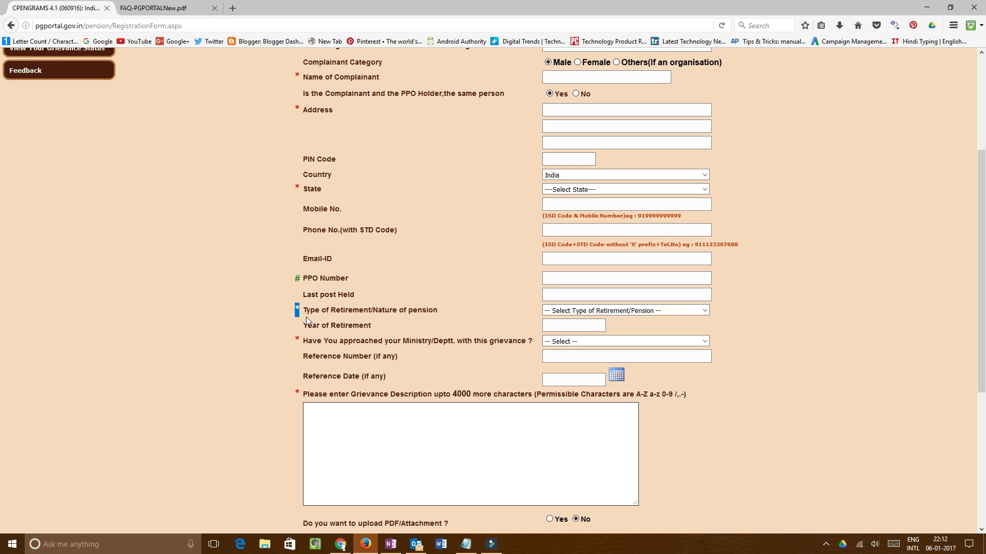
{"action": "double_click", "coordinate": [296, 341]}
{"action": "scroll", "coordinate": [400, 308], "scroll_direction": "down", "scroll_amount": 2}
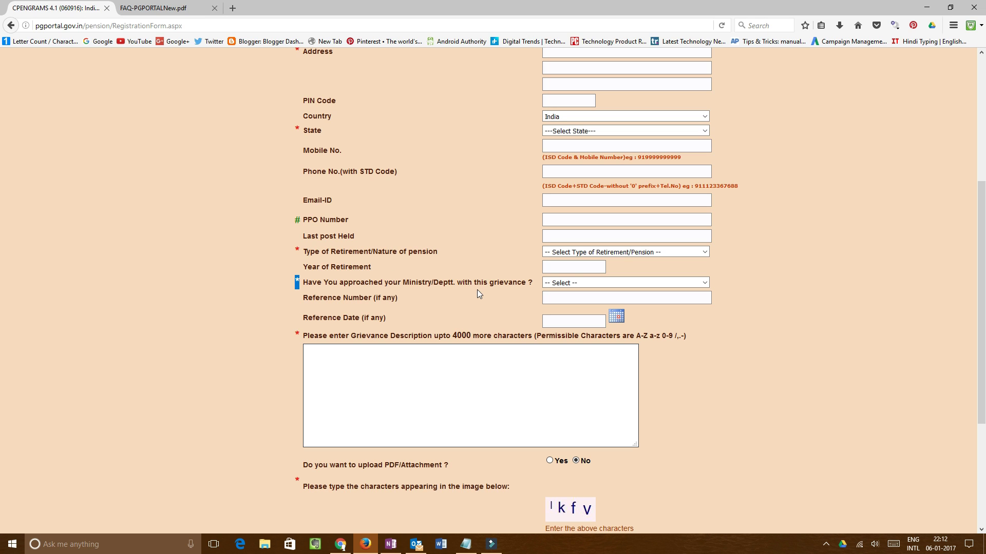
{"action": "left_click", "coordinate": [345, 360]}
{"action": "scroll", "coordinate": [712, 370], "scroll_direction": "down", "scroll_amount": 4}
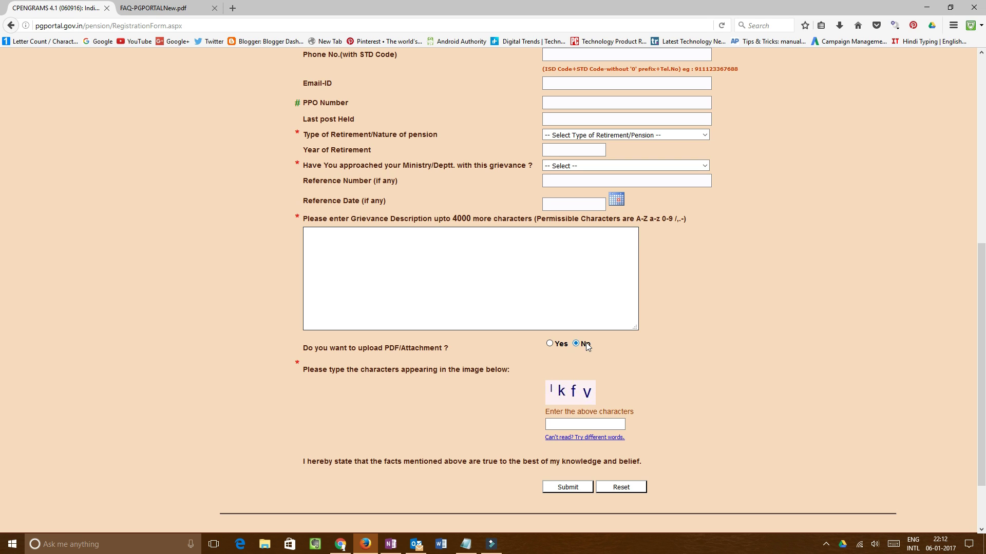
Preview the PDF attachment upload, cancel it, and look over the pension form including its submission section.
{"action": "left_click", "coordinate": [550, 344]}
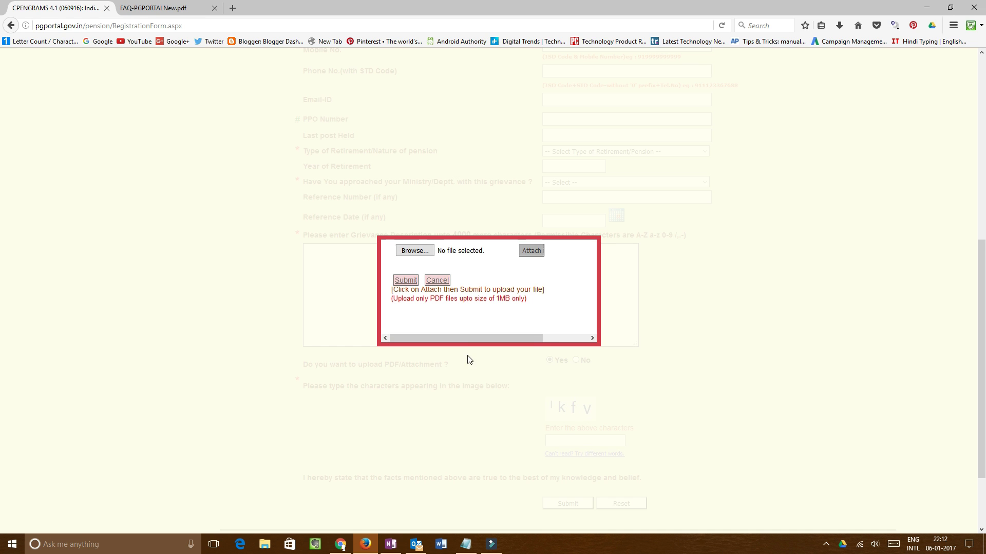
{"action": "left_click", "coordinate": [439, 281]}
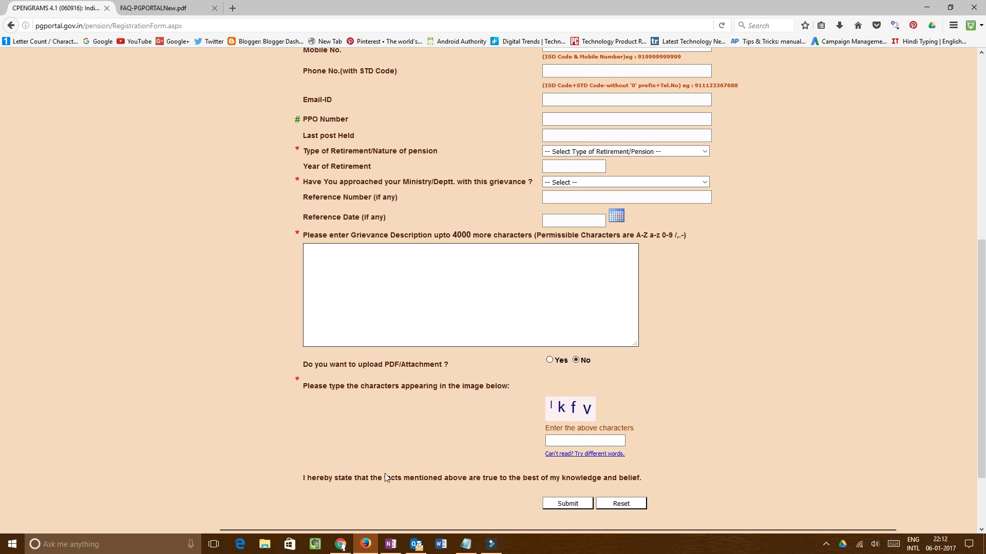
{"action": "scroll", "coordinate": [382, 457], "scroll_direction": "down", "scroll_amount": 3}
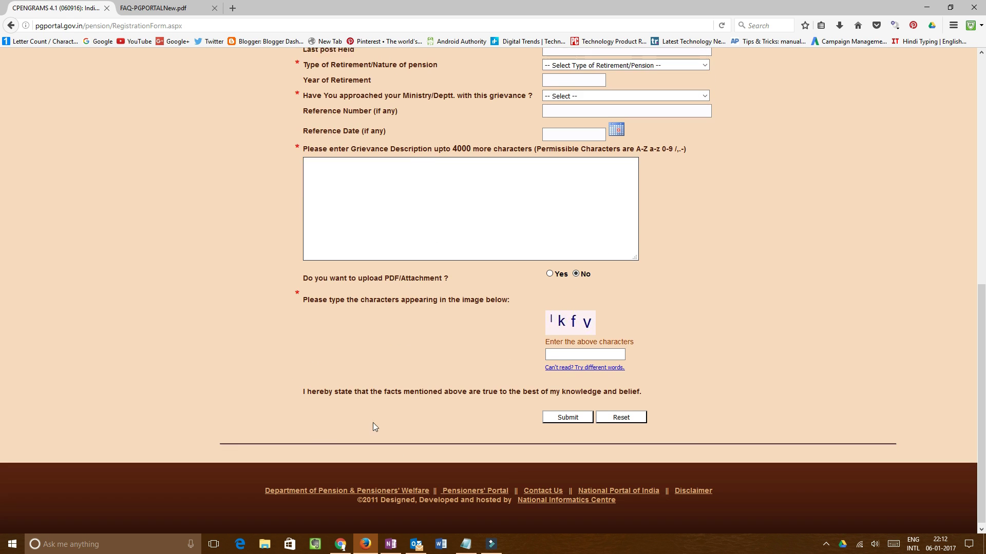
{"action": "left_click", "coordinate": [567, 414]}
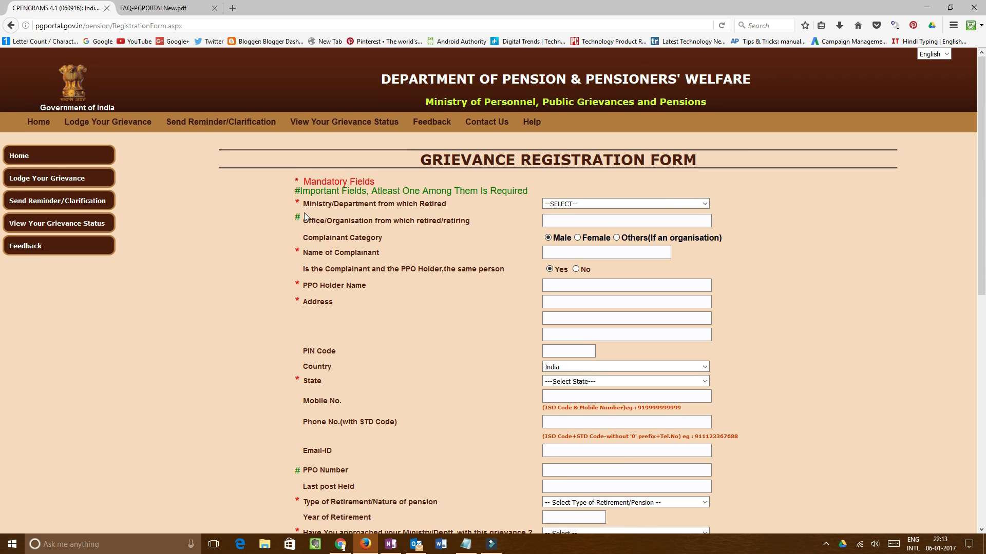
{"action": "scroll", "coordinate": [270, 204], "scroll_direction": "down", "scroll_amount": 6}
{"action": "scroll", "coordinate": [293, 211], "scroll_direction": "up", "scroll_amount": 4}
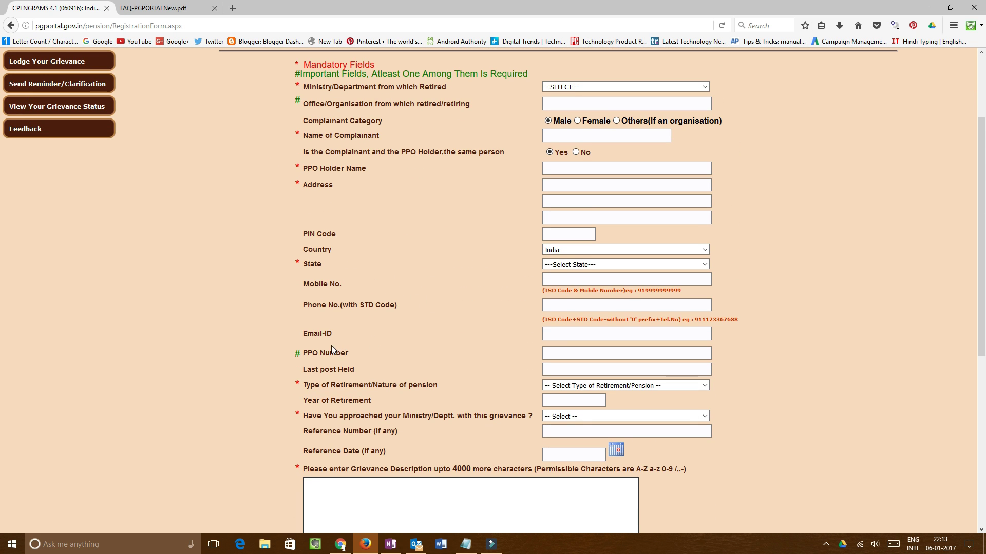
{"action": "scroll", "coordinate": [432, 351], "scroll_direction": "up", "scroll_amount": 1}
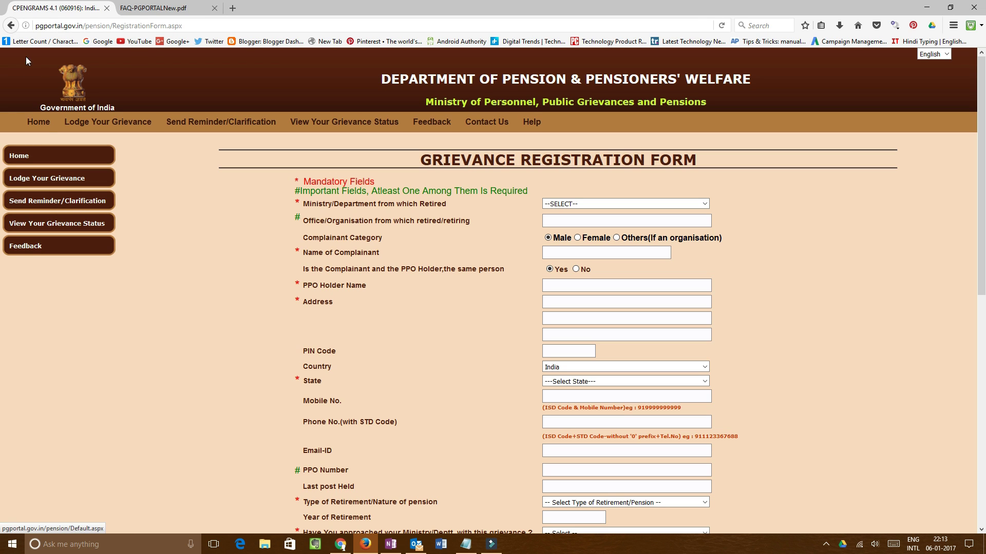
Go back to the grievance options, choose Public Grievance and read the list of subjects not treated as grievances.
{"action": "left_click", "coordinate": [10, 25]}
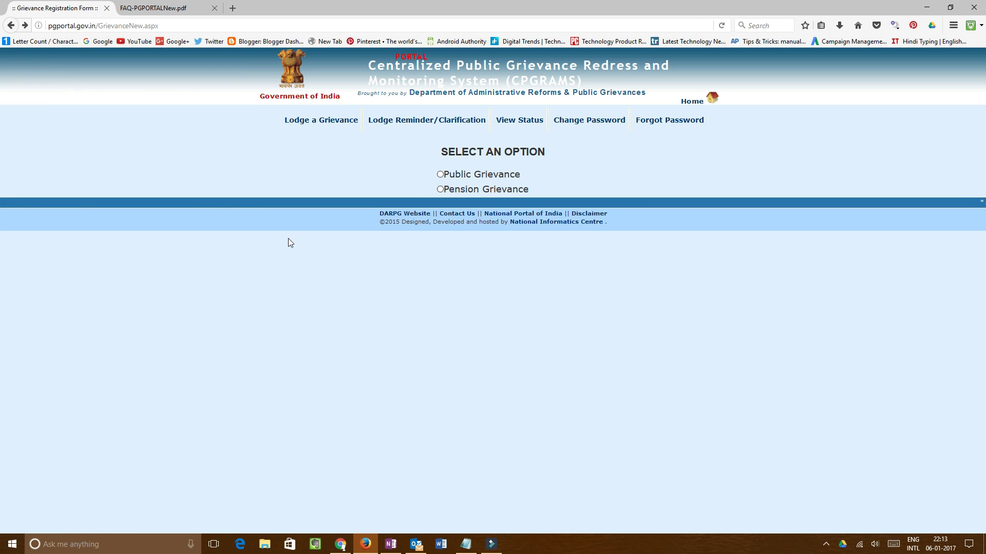
{"action": "left_click", "coordinate": [440, 176]}
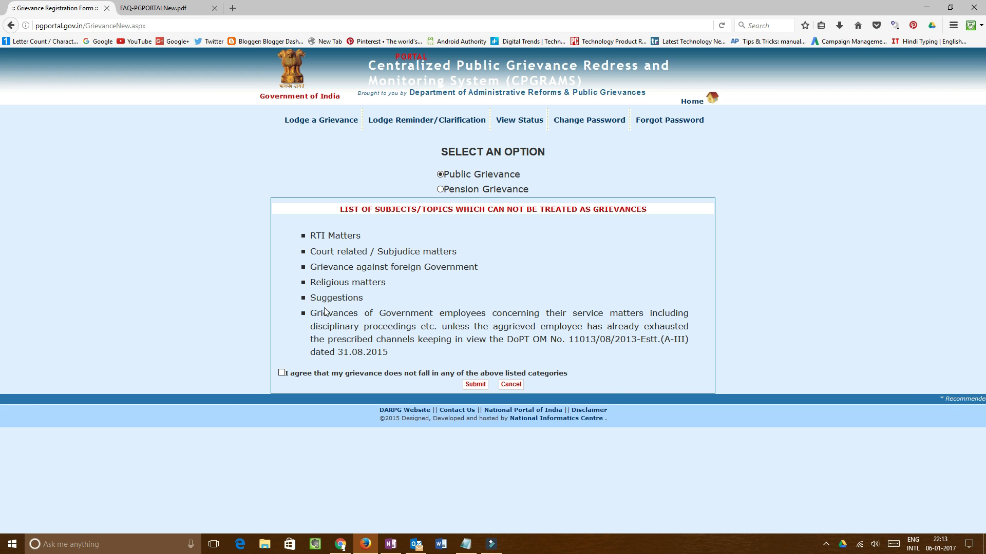
{"action": "triple_click", "coordinate": [308, 233]}
{"action": "left_click_drag", "start_coordinate": [342, 271], "coordinate": [428, 347]}
{"action": "left_click", "coordinate": [403, 273]}
{"action": "left_click_drag", "start_coordinate": [393, 282], "coordinate": [418, 286]}
{"action": "left_click", "coordinate": [429, 277]}
{"action": "left_click_drag", "start_coordinate": [483, 265], "coordinate": [388, 320]}
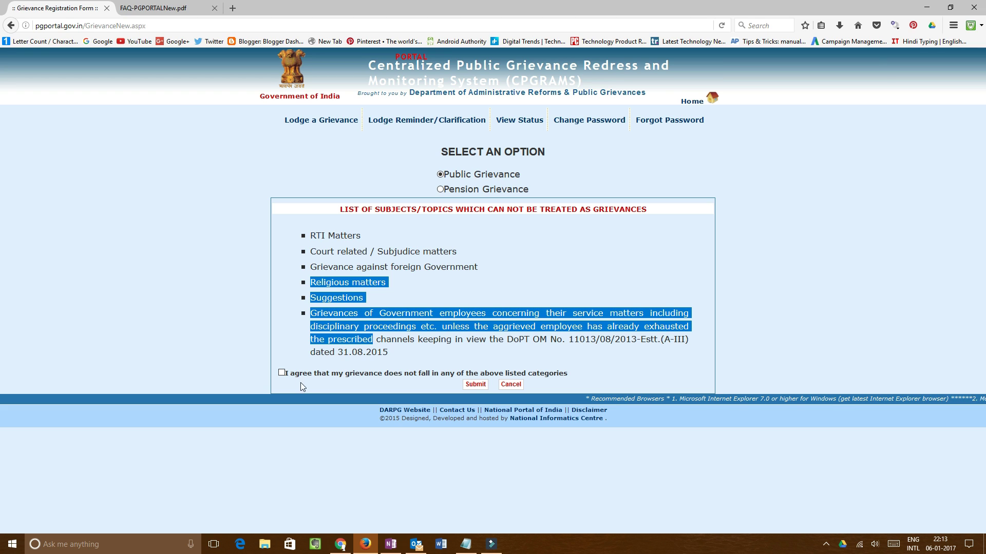
Agree that the grievance does not fall in any of the listed categories and submit the declaration.
{"action": "left_click", "coordinate": [282, 372]}
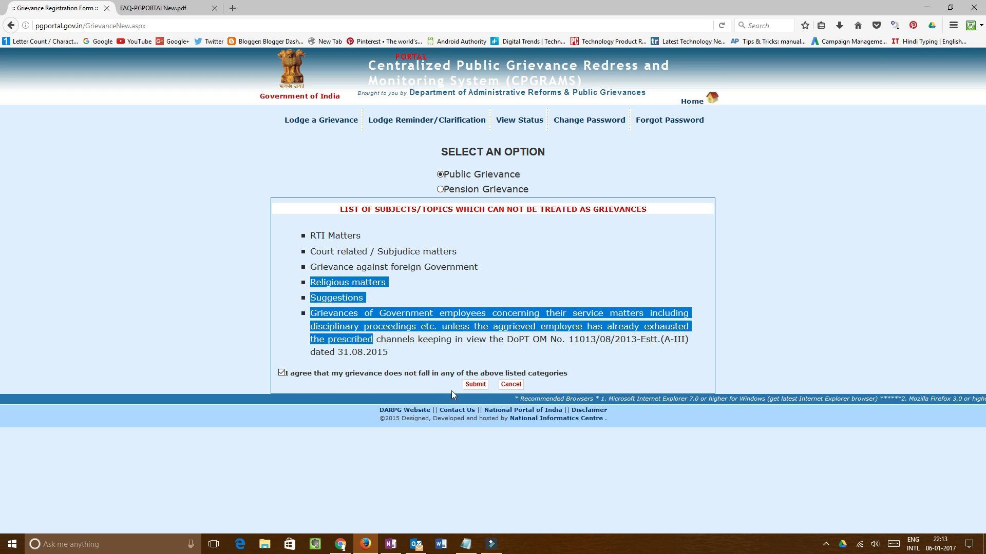
{"action": "left_click", "coordinate": [475, 384]}
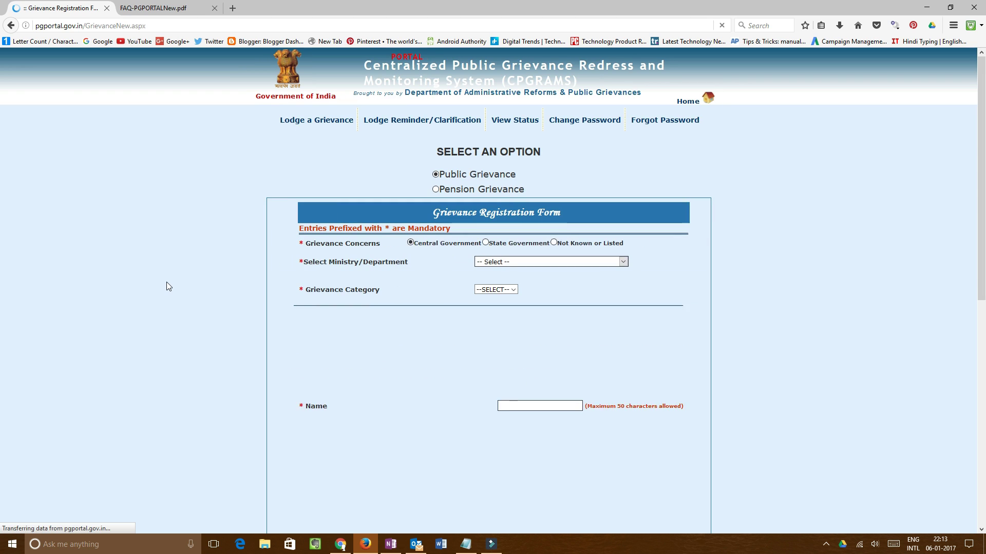
Set Grievance Concerns to Not Known or Listed in the public grievance registration form.
{"action": "scroll", "coordinate": [231, 293], "scroll_direction": "down", "scroll_amount": 2}
{"action": "scroll", "coordinate": [230, 288], "scroll_direction": "down", "scroll_amount": 2}
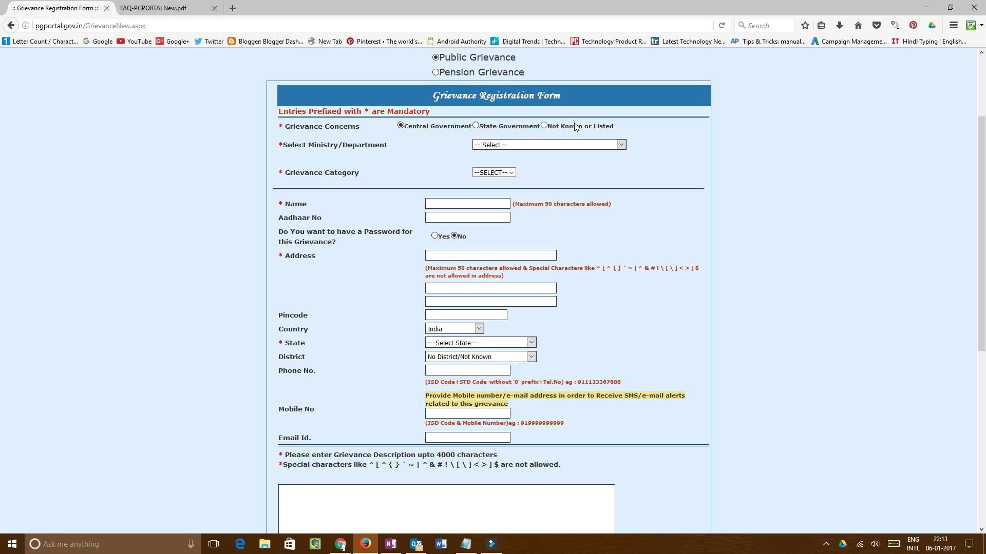
{"action": "left_click", "coordinate": [544, 126]}
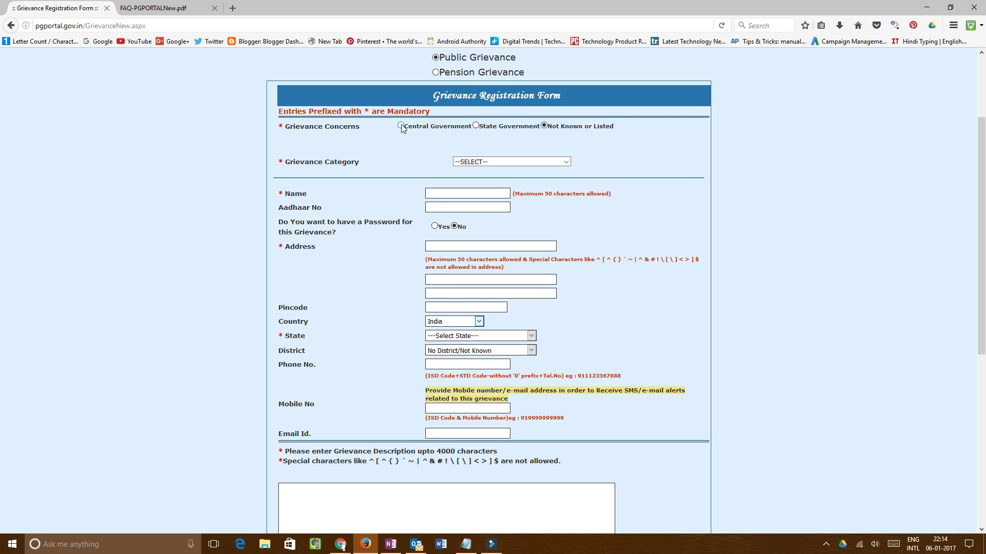
Set Grievance Concerns to Central Government and go over the name, Aadhaar and address fields.
{"action": "left_click", "coordinate": [401, 126]}
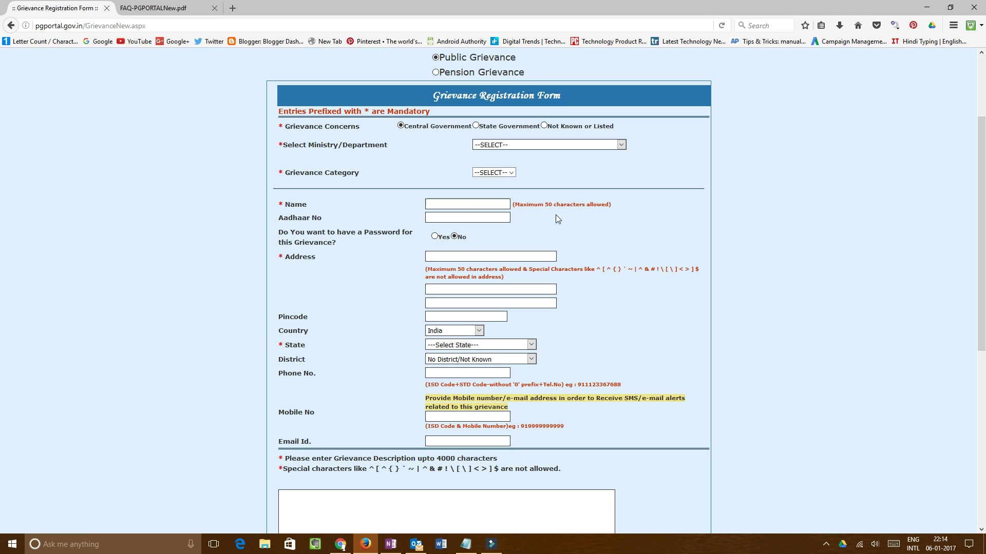
{"action": "left_click", "coordinate": [465, 216]}
{"action": "left_click", "coordinate": [439, 203]}
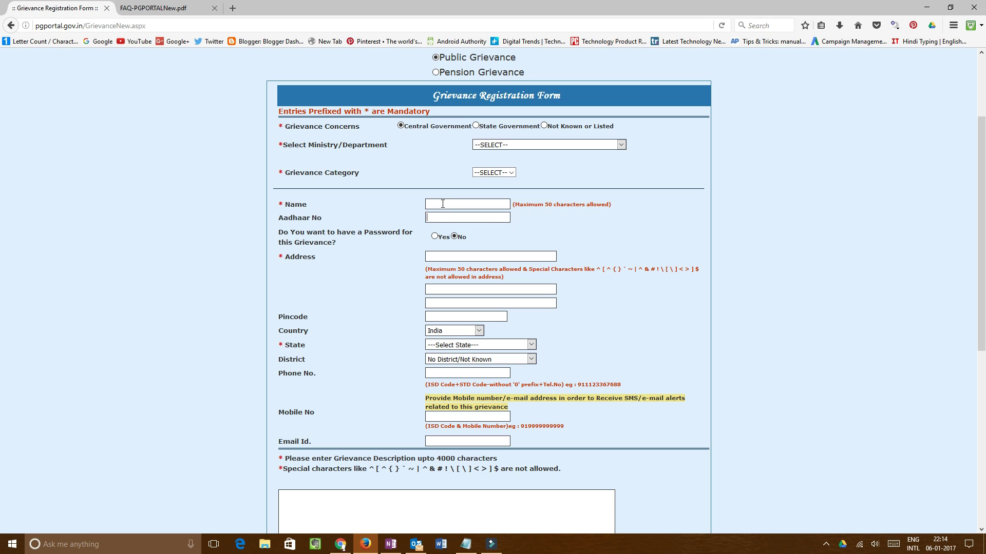
{"action": "left_click", "coordinate": [444, 252]}
{"action": "scroll", "coordinate": [363, 316], "scroll_direction": "down", "scroll_amount": 2}
{"action": "scroll", "coordinate": [387, 255], "scroll_direction": "up", "scroll_amount": 3}
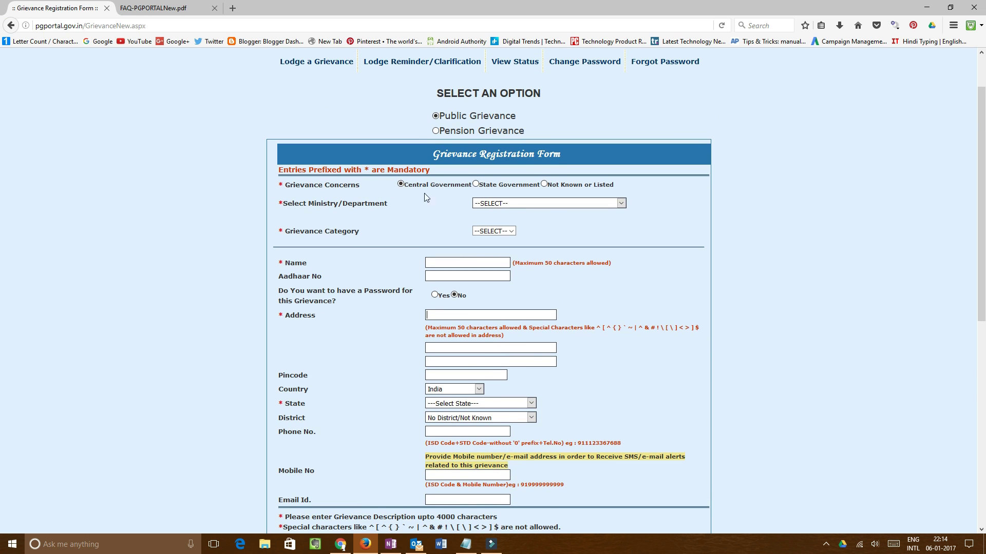
Browse the ministry list and set the Ministry/Department to Financial Services (Banking Division) (Department).
{"action": "left_click", "coordinate": [515, 205]}
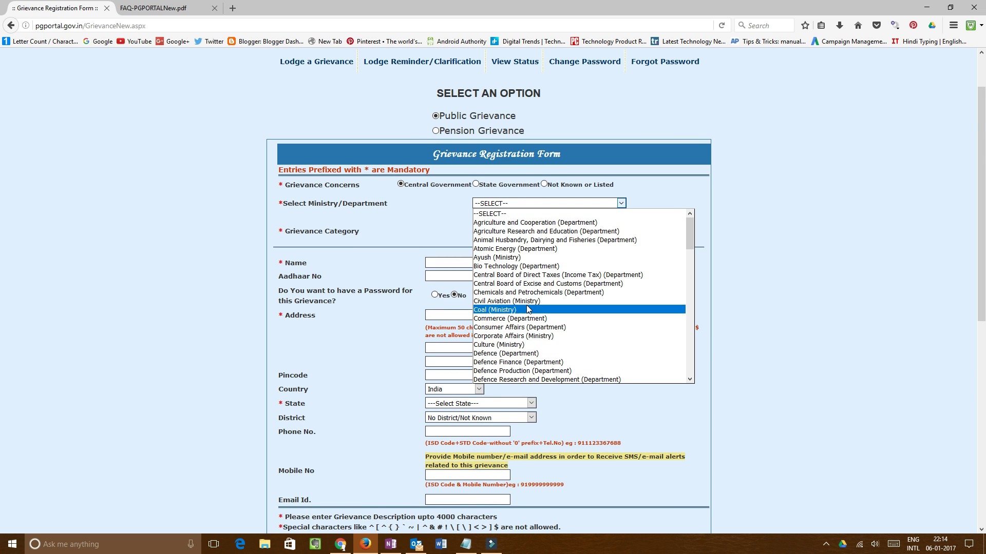
{"action": "scroll", "coordinate": [529, 302], "scroll_direction": "down", "scroll_amount": 3}
{"action": "scroll", "coordinate": [529, 302], "scroll_direction": "down", "scroll_amount": 3}
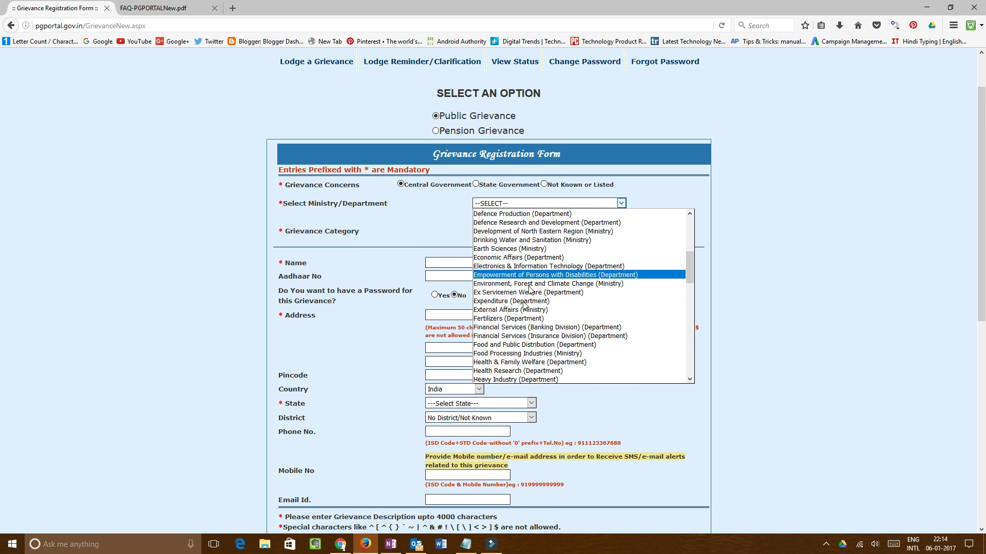
{"action": "left_click", "coordinate": [426, 231]}
{"action": "left_click", "coordinate": [492, 232]}
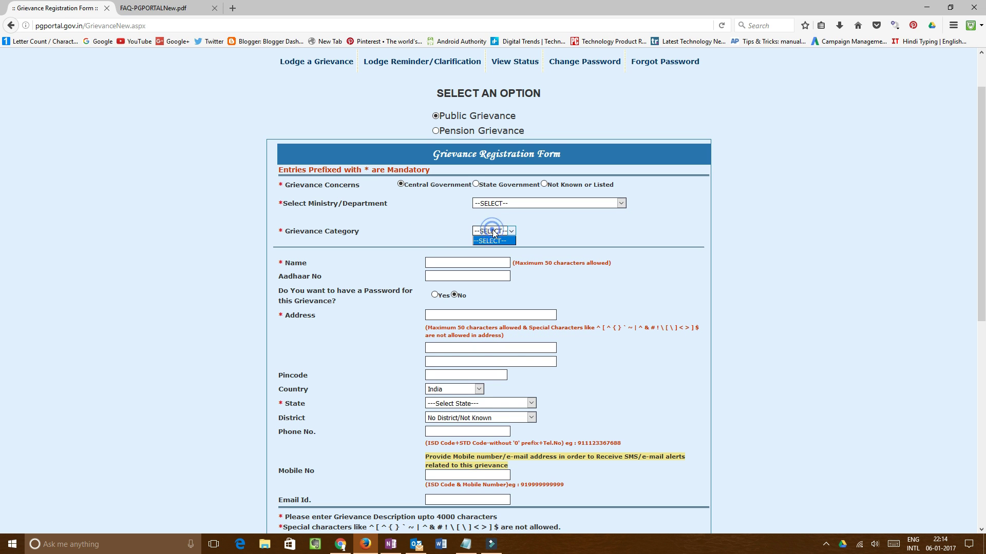
{"action": "left_click", "coordinate": [515, 204]}
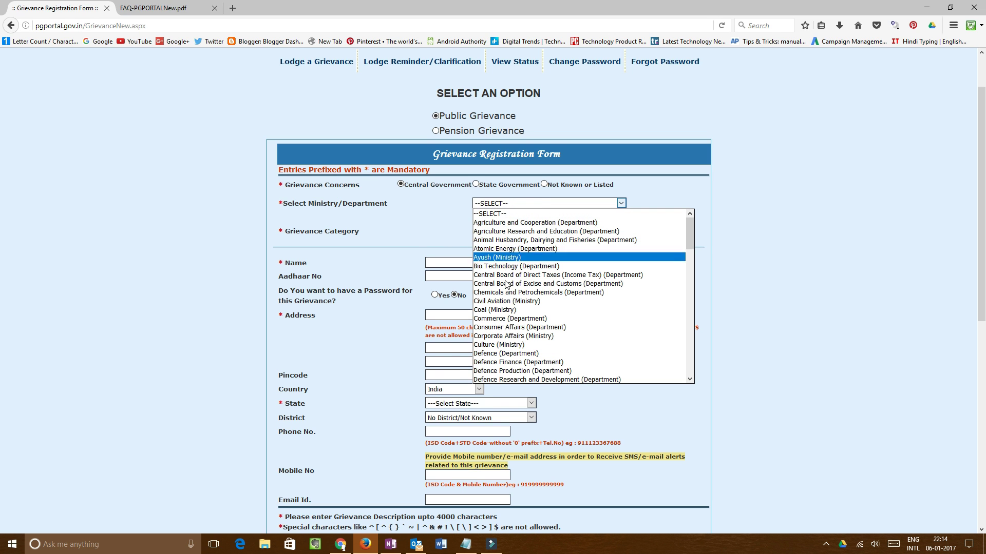
{"action": "scroll", "coordinate": [511, 298], "scroll_direction": "down", "scroll_amount": 8}
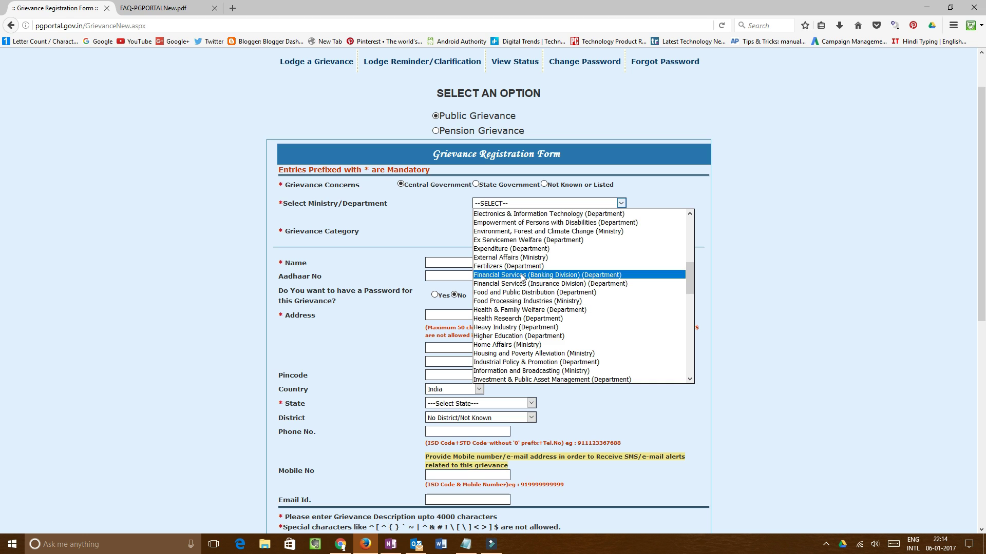
{"action": "left_click", "coordinate": [522, 276]}
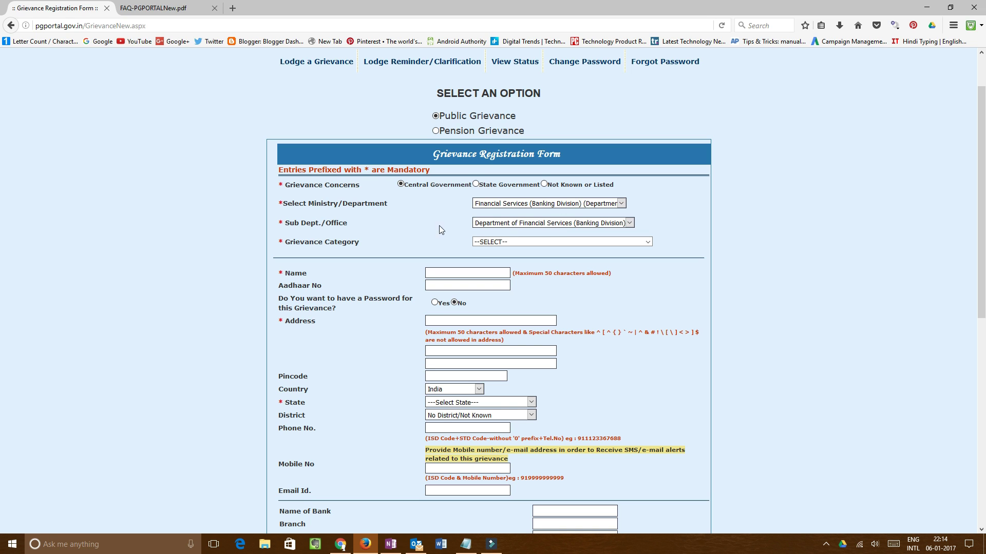
Examine the Sub Dept./Office and Grievance Category options for the banking division, plus the extra bank detail fields.
{"action": "left_click", "coordinate": [494, 226]}
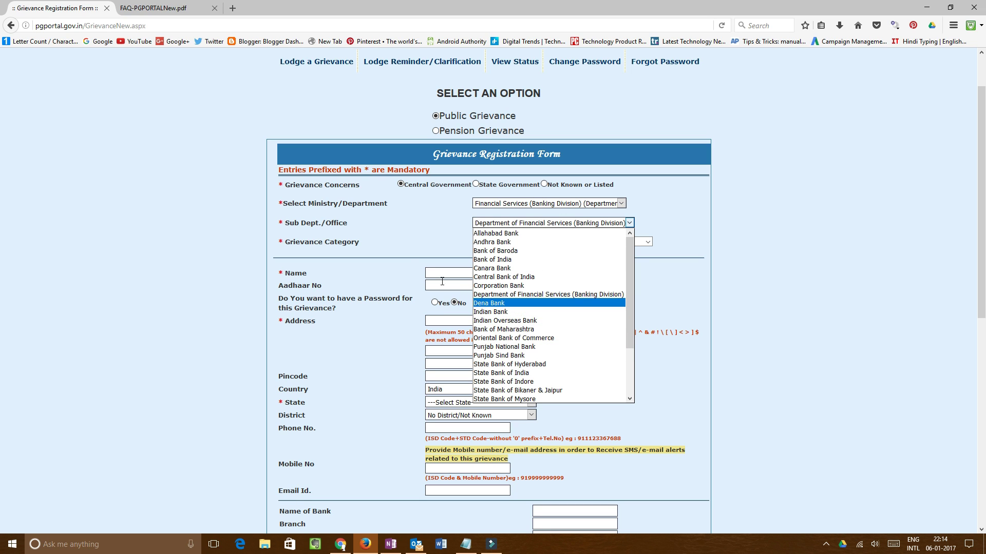
{"action": "left_click", "coordinate": [402, 240]}
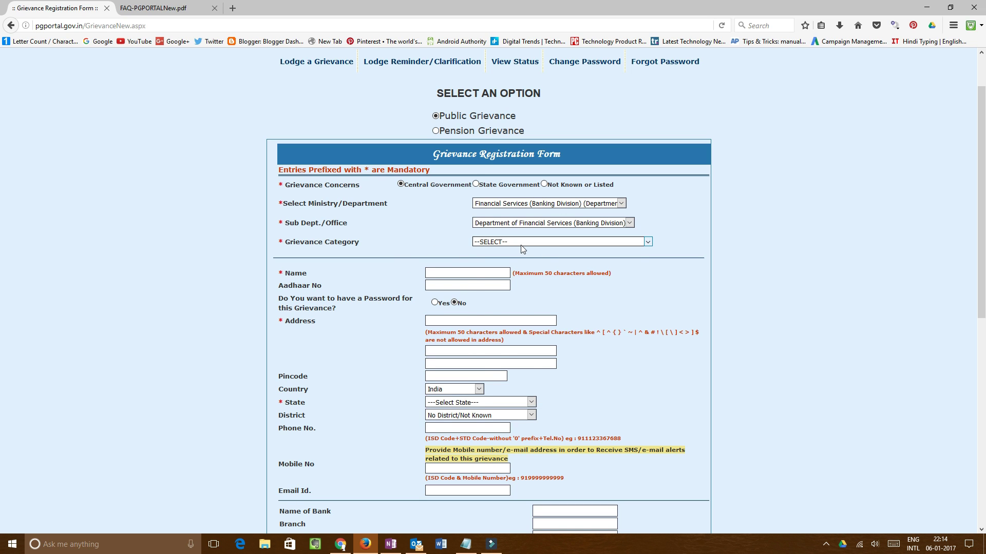
{"action": "left_click", "coordinate": [540, 242]}
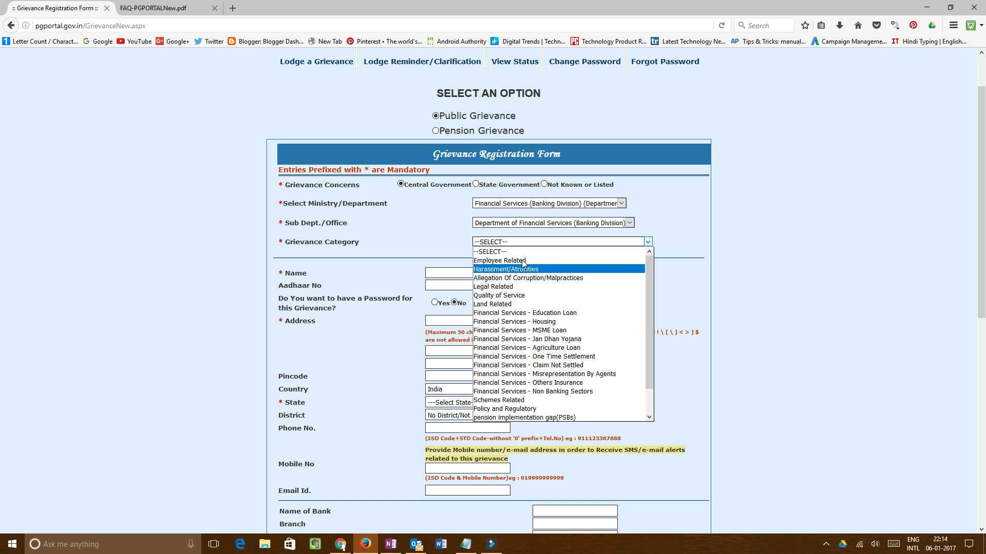
{"action": "scroll", "coordinate": [528, 339], "scroll_direction": "down", "scroll_amount": 1}
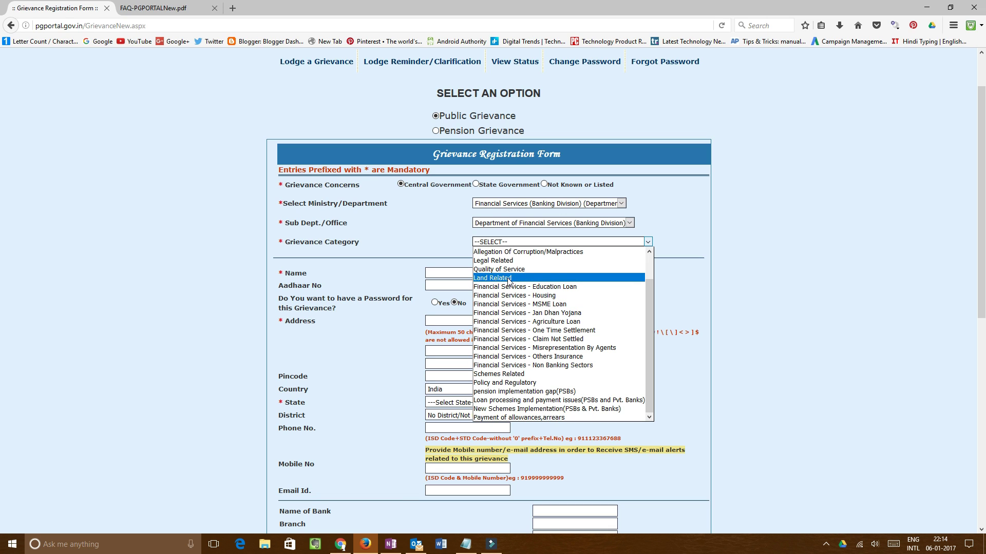
{"action": "left_click", "coordinate": [416, 245]}
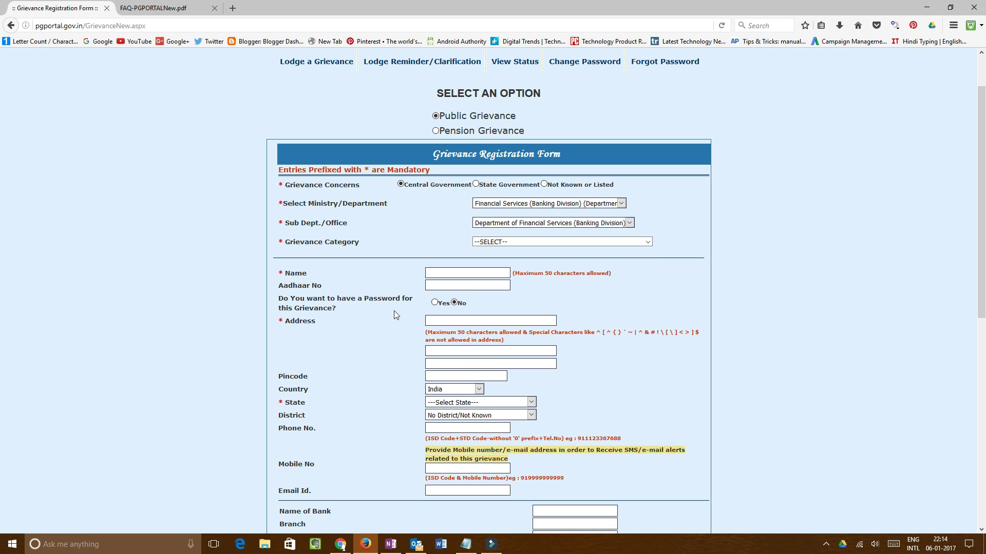
{"action": "scroll", "coordinate": [434, 353], "scroll_direction": "down", "scroll_amount": 3}
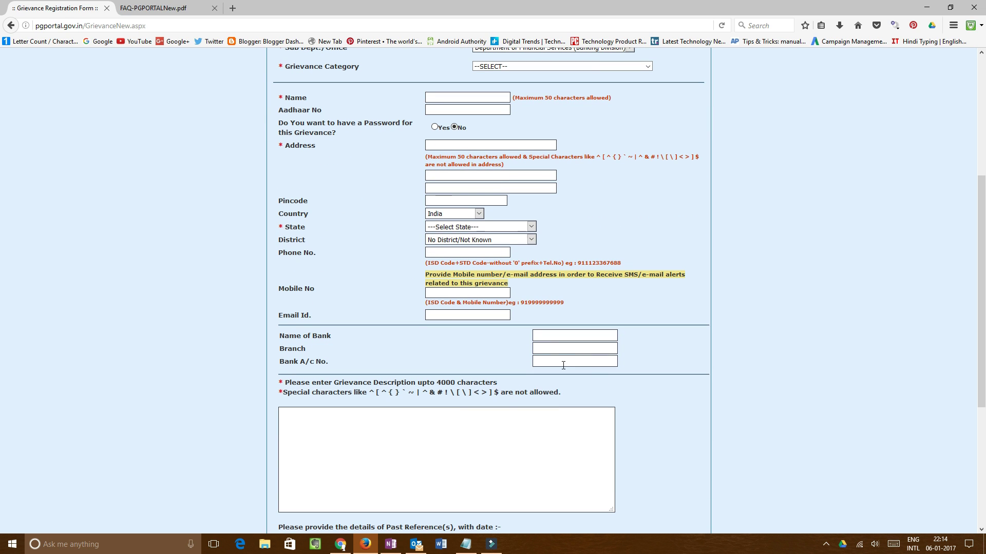
{"action": "left_click", "coordinate": [559, 335]}
{"action": "scroll", "coordinate": [549, 380], "scroll_direction": "up", "scroll_amount": 5}
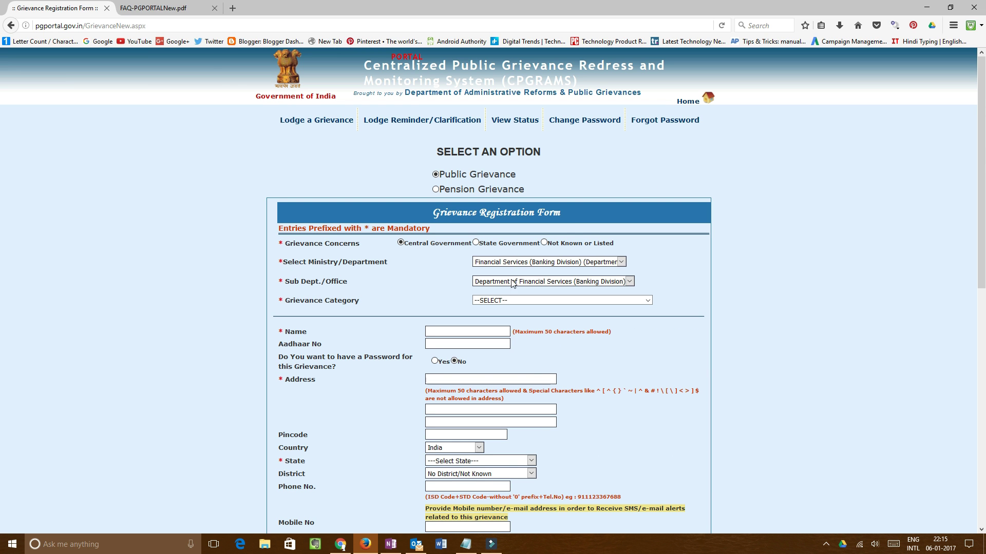
Set the Ministry/Department to Central Board of Excise and Customs (Department) and check its Grievance Category options.
{"action": "left_click", "coordinate": [520, 263]}
{"action": "left_click", "coordinate": [484, 271]}
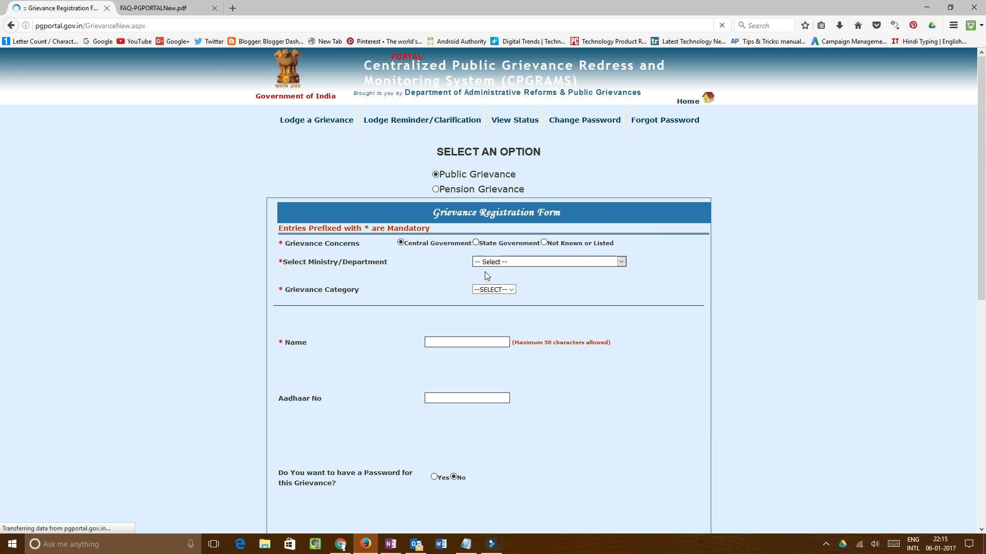
{"action": "left_click", "coordinate": [505, 262]}
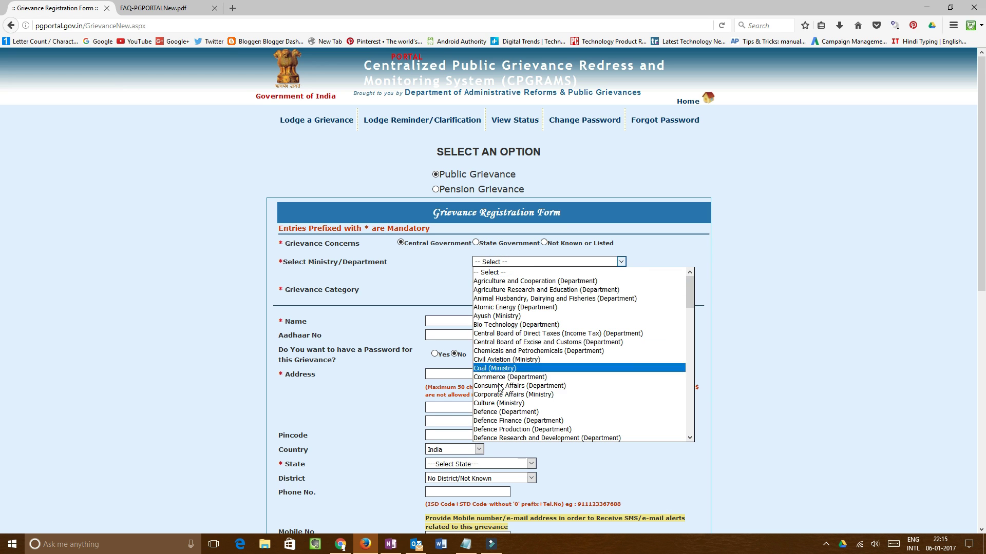
{"action": "left_click", "coordinate": [515, 342]}
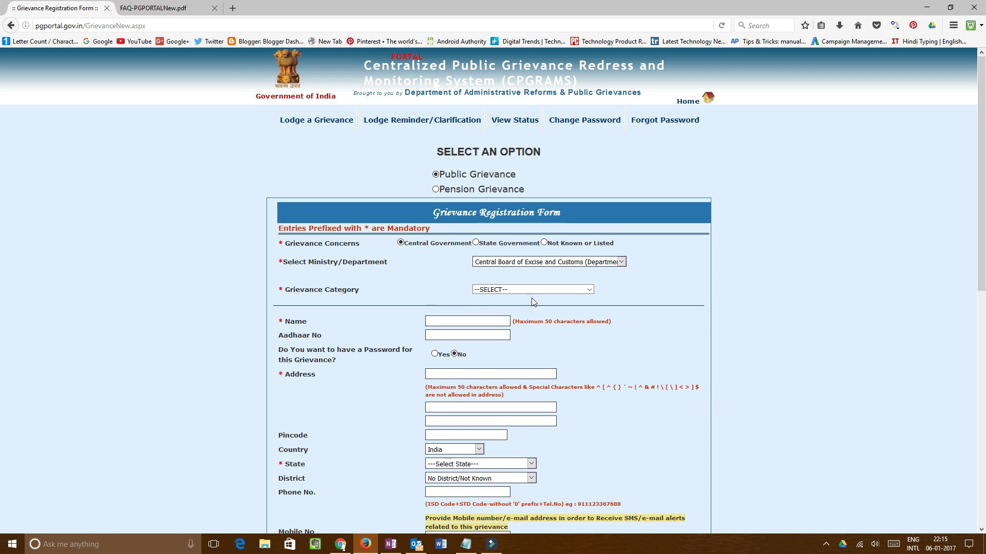
{"action": "left_click", "coordinate": [532, 290]}
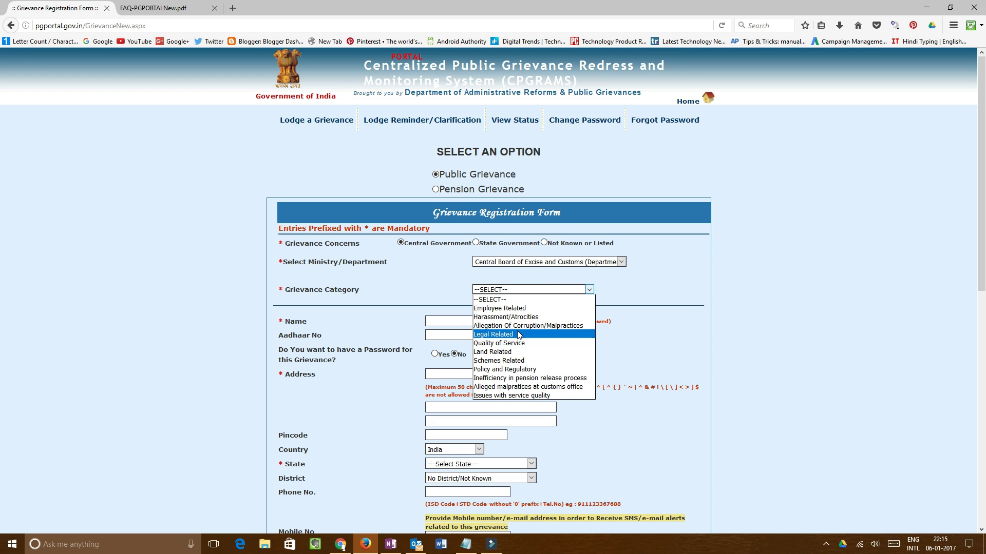
{"action": "left_click", "coordinate": [409, 286]}
Look over the remaining form fields down to submission, and preview the PDF attachment upload before cancelling it.
{"action": "scroll", "coordinate": [375, 220], "scroll_direction": "down", "scroll_amount": 3}
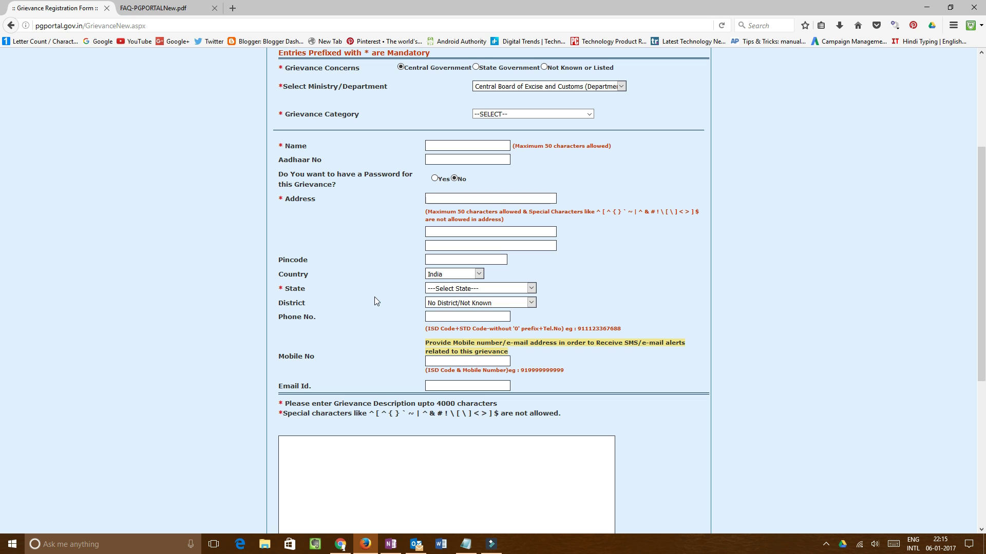
{"action": "scroll", "coordinate": [377, 319], "scroll_direction": "down", "scroll_amount": 3}
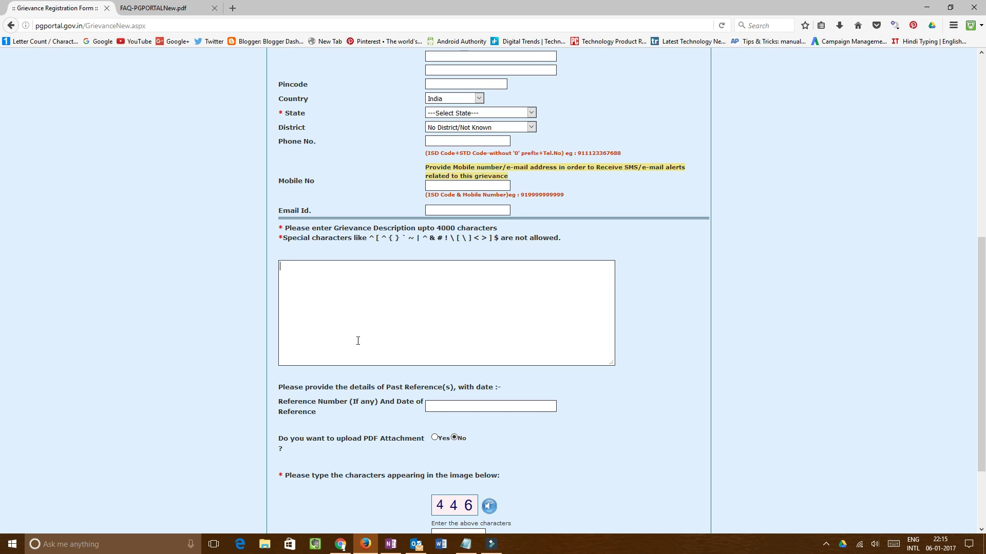
{"action": "scroll", "coordinate": [343, 392], "scroll_direction": "down", "scroll_amount": 3}
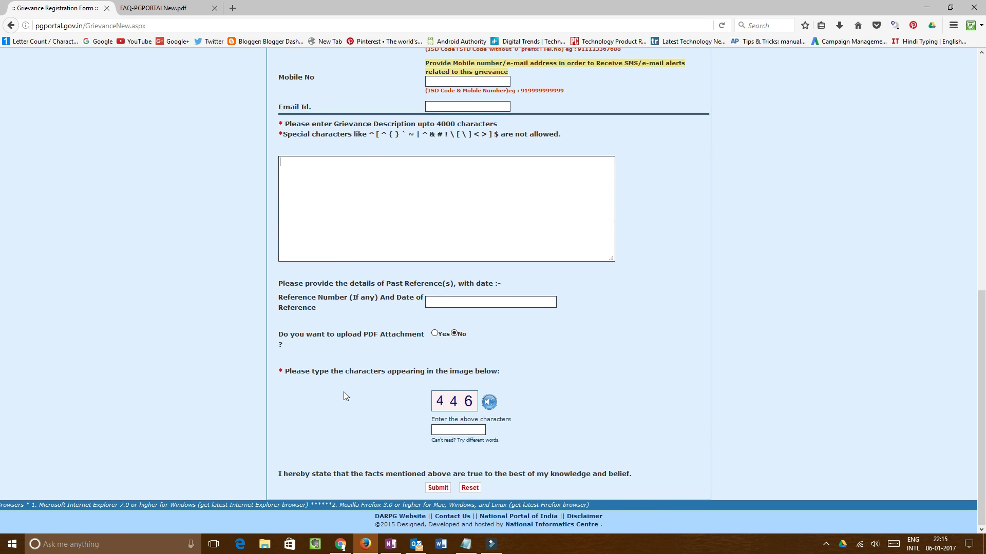
{"action": "left_click", "coordinate": [436, 334]}
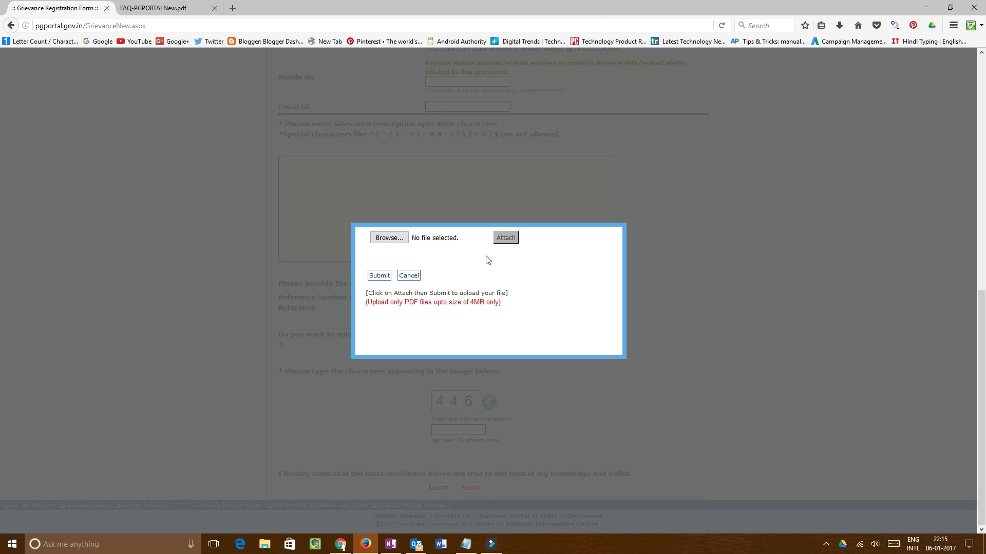
{"action": "left_click", "coordinate": [417, 278]}
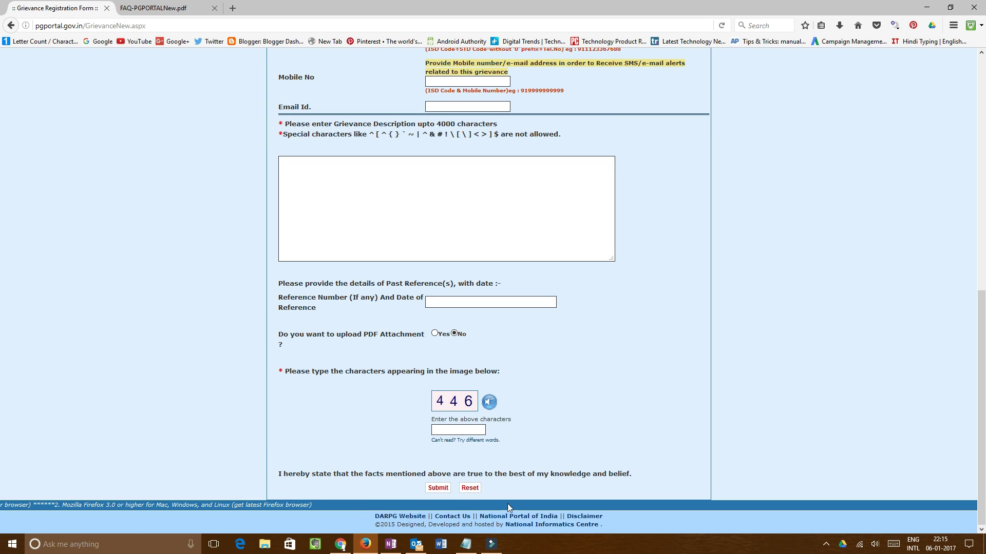
View the Reminder/Clarification form with its password field and the View Status page for lodged grievances.
{"action": "scroll", "coordinate": [488, 390], "scroll_direction": "up", "scroll_amount": 15}
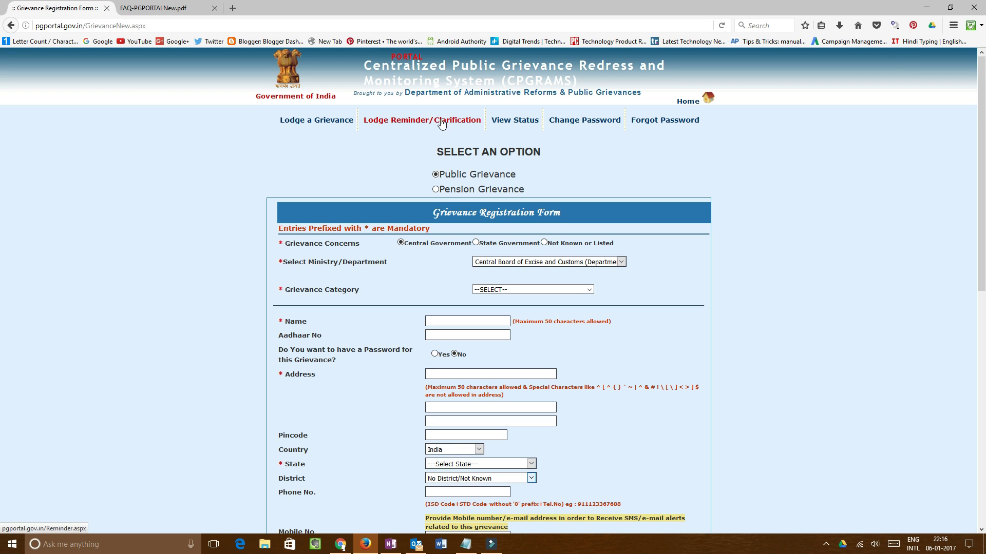
{"action": "left_click", "coordinate": [424, 124]}
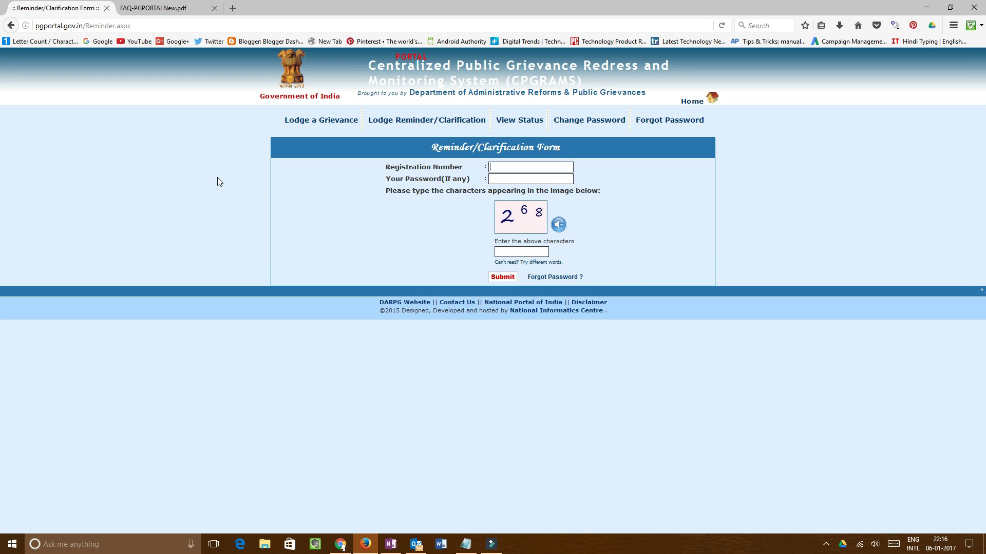
{"action": "left_click", "coordinate": [512, 181]}
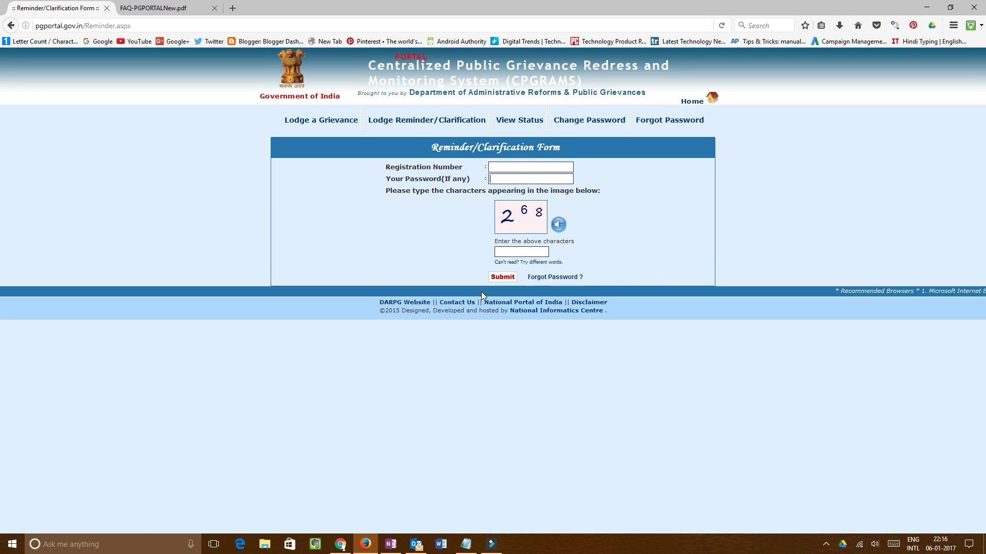
{"action": "left_click", "coordinate": [521, 121]}
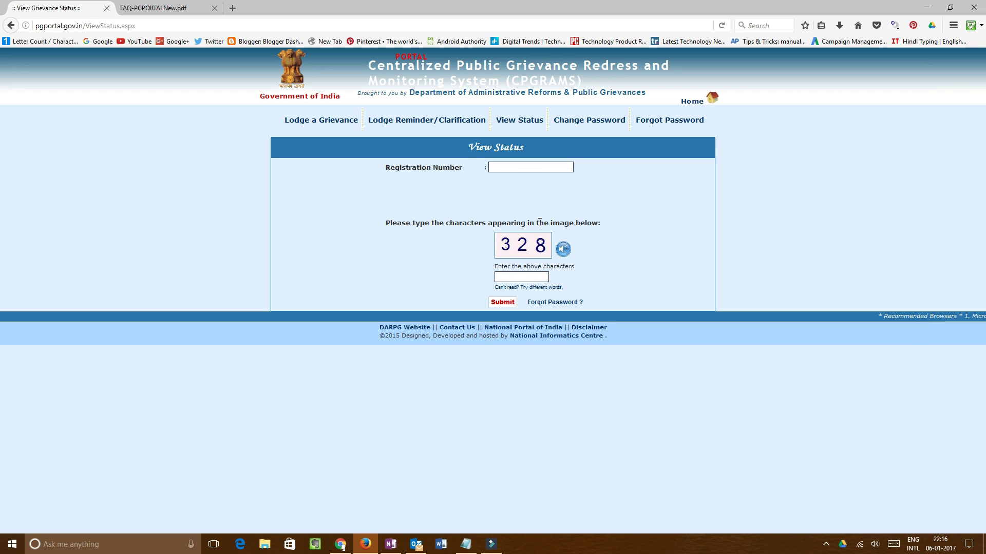
Return to the portal's home page at pgportal.gov.in and look over its citizen options and notices.
{"action": "left_click", "coordinate": [15, 28]}
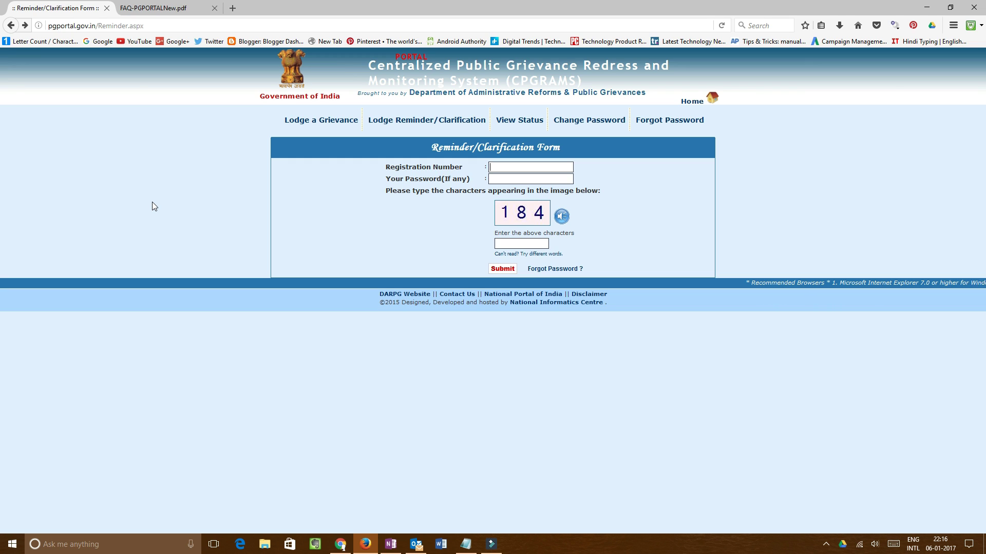
{"action": "left_click", "coordinate": [104, 26]}
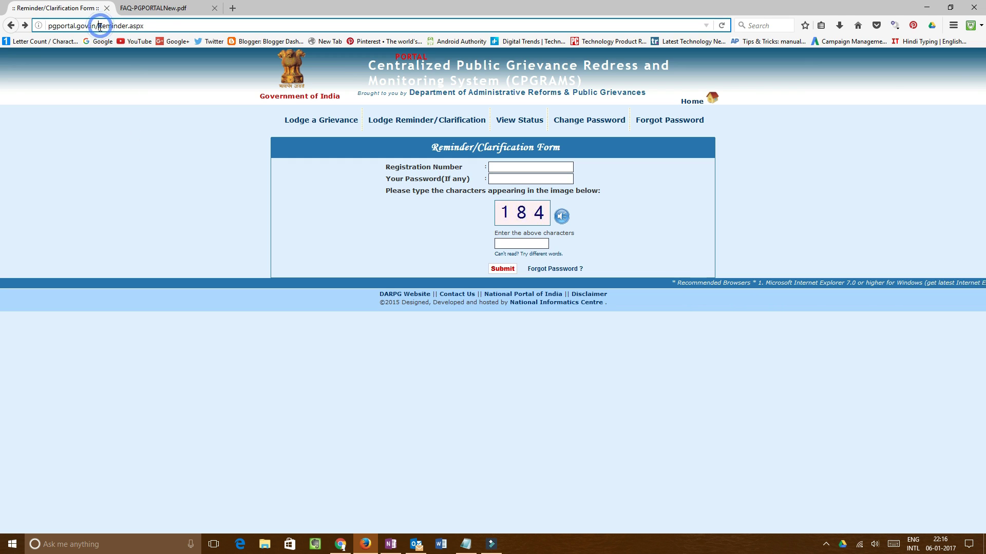
{"action": "left_click_drag", "start_coordinate": [99, 26], "coordinate": [177, 26]}
{"action": "key", "text": "BackSpace"}
{"action": "key", "text": "Return"}
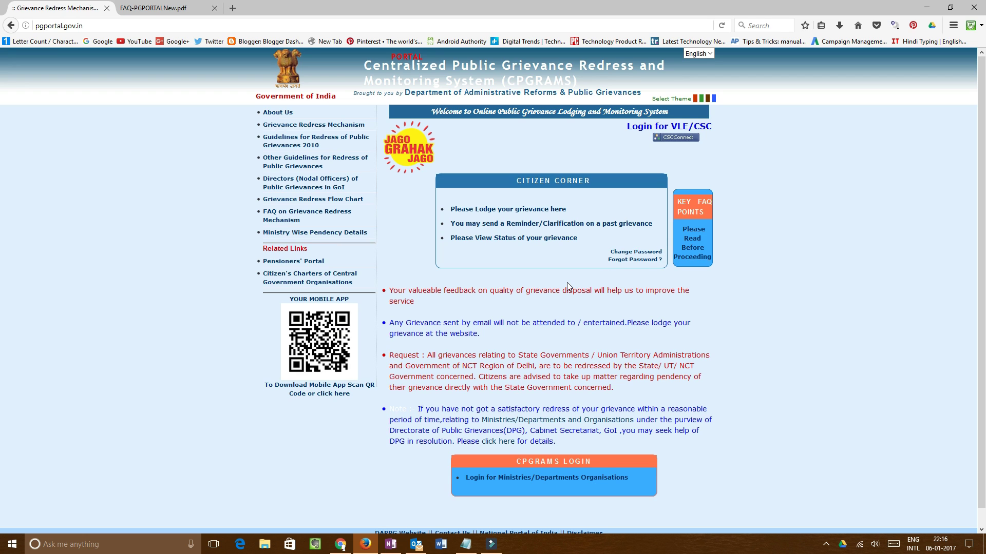
{"action": "scroll", "coordinate": [561, 308], "scroll_direction": "down", "scroll_amount": 1}
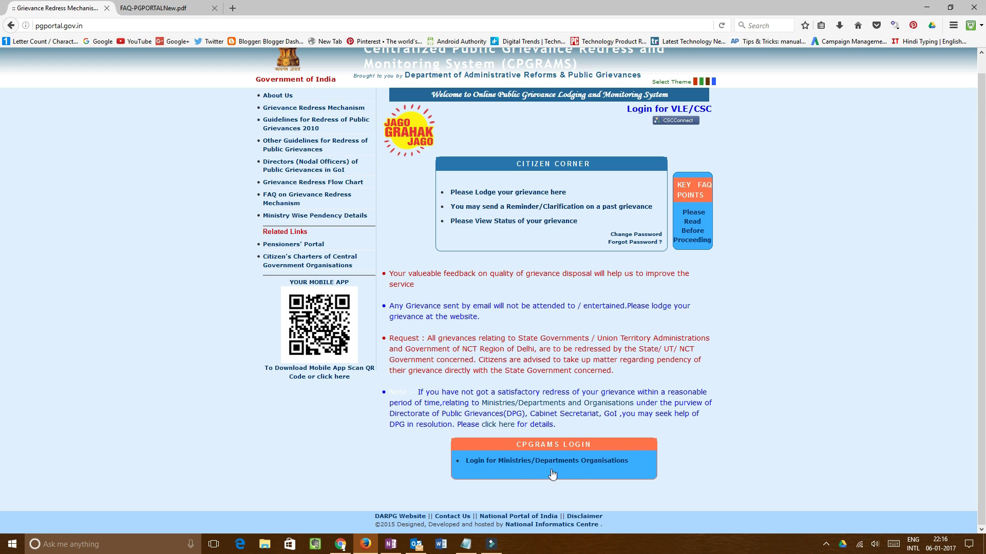
{"action": "scroll", "coordinate": [790, 306], "scroll_direction": "up", "scroll_amount": 1}
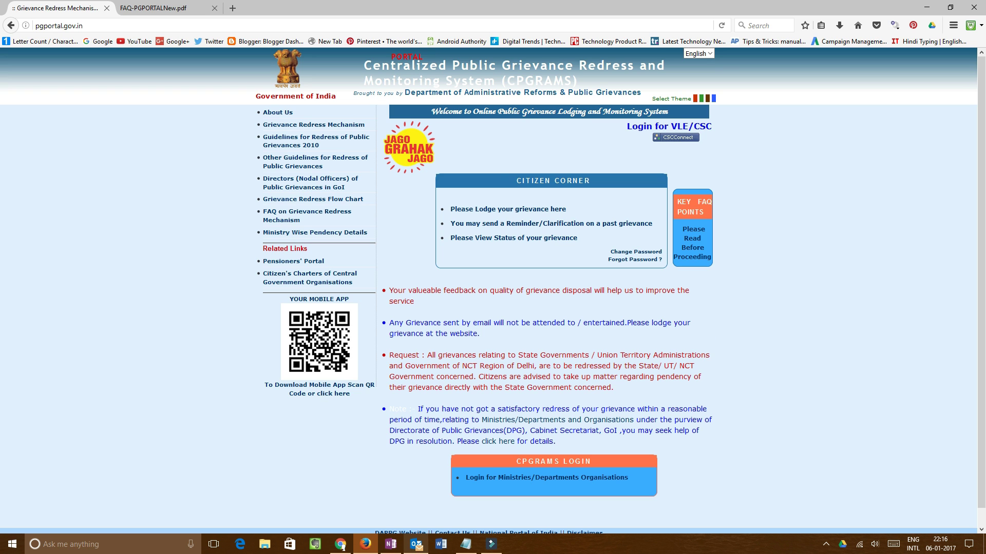
Switch to Chrome to show the TECH BULU YouTube channel's videos.
{"action": "left_click", "coordinate": [340, 544]}
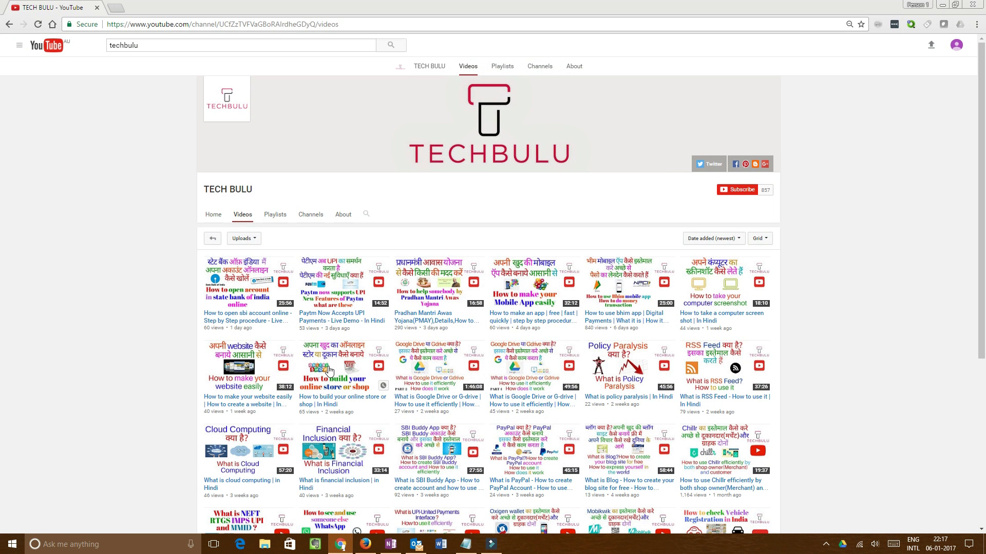